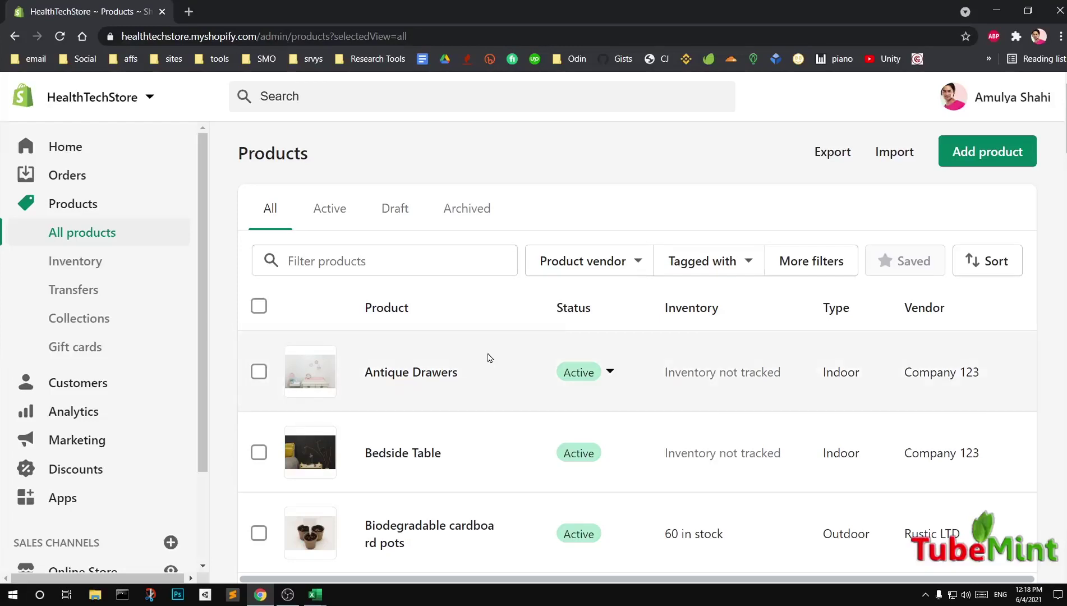
# Open the new product form from the home page's add-product tip, review its fields, and return to the product list
pyautogui.click(68, 150)
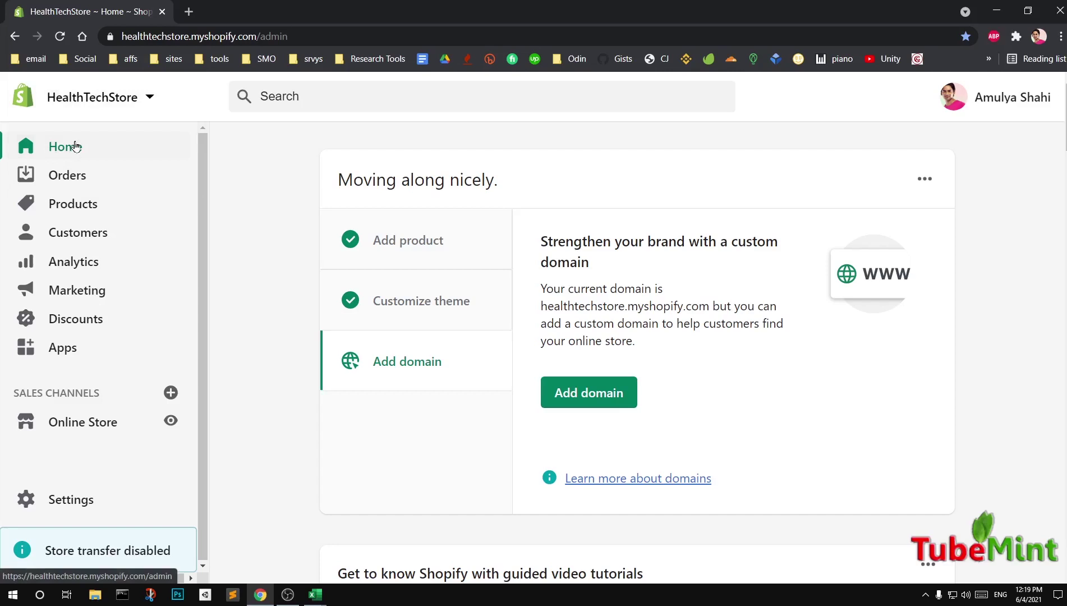
pyautogui.click(407, 248)
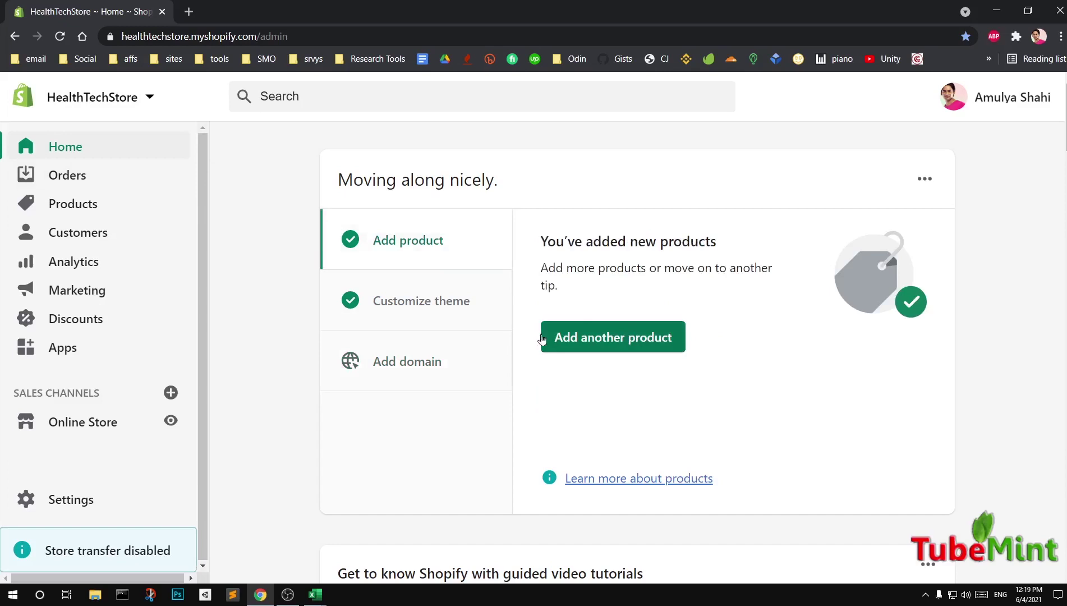
pyautogui.click(602, 344)
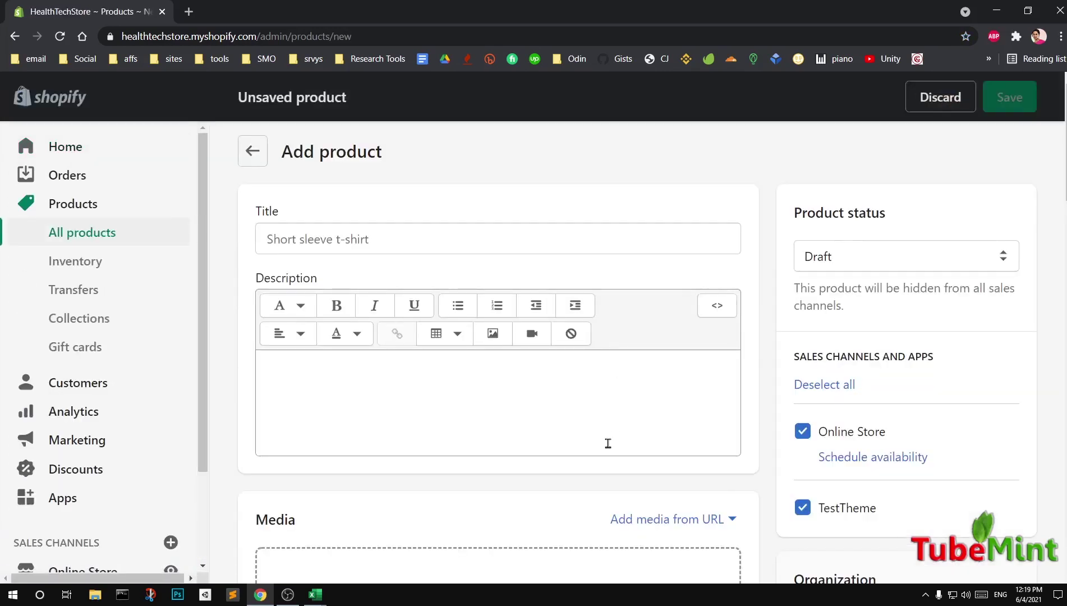
pyautogui.scroll(-10, 609, 447)
pyautogui.scroll(-10, 609, 447)
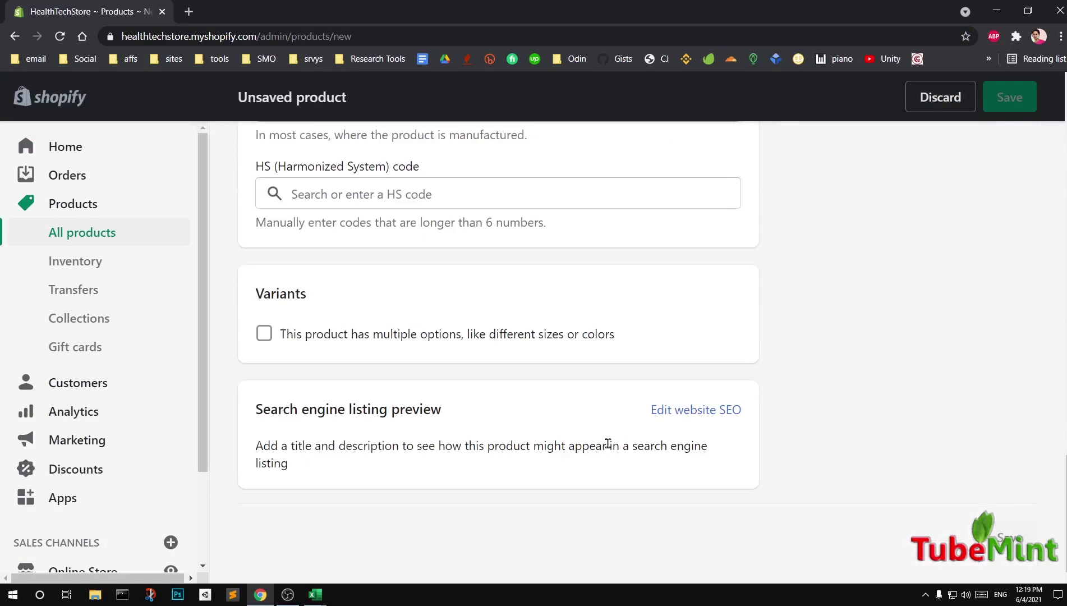
pyautogui.scroll(20, 607, 443)
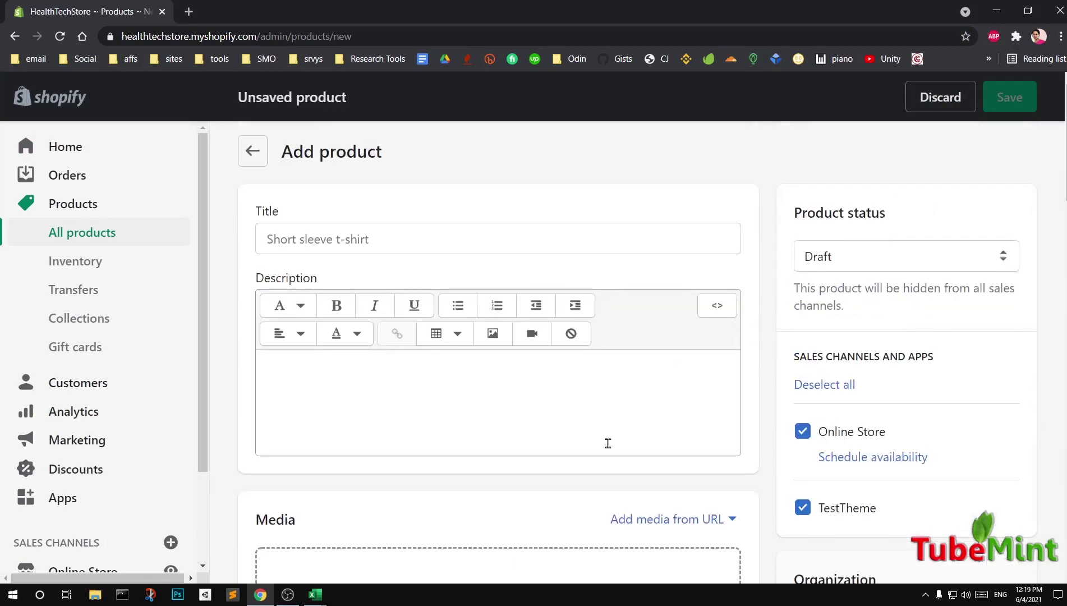
pyautogui.scroll(-10, 607, 443)
pyautogui.scroll(10, 607, 443)
pyautogui.click(259, 150)
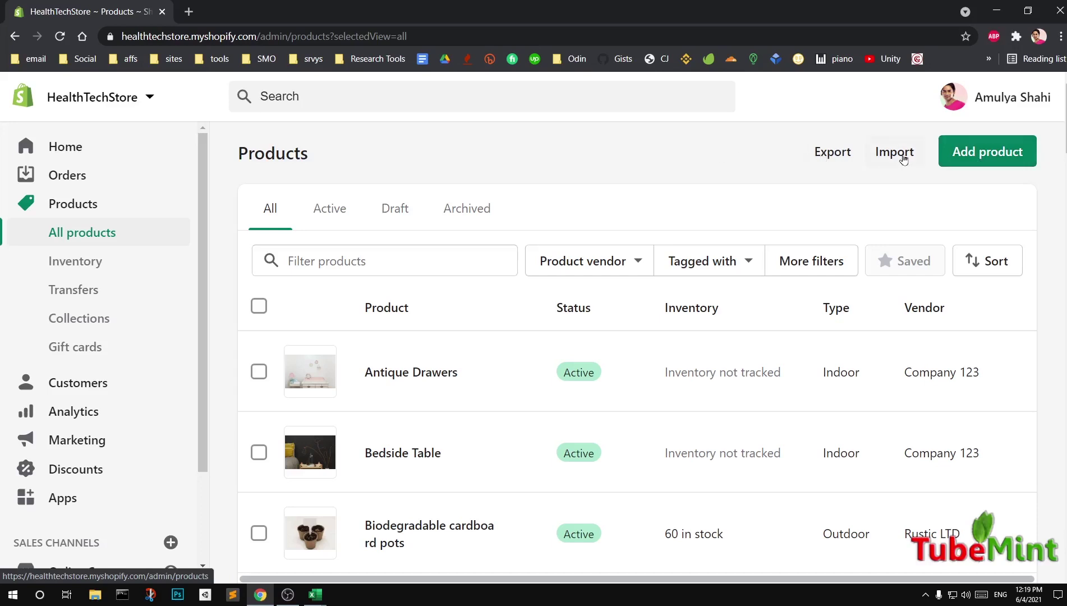
# Examine the export options and the CSV import options for products, closing each dialog without making changes
pyautogui.click(836, 153)
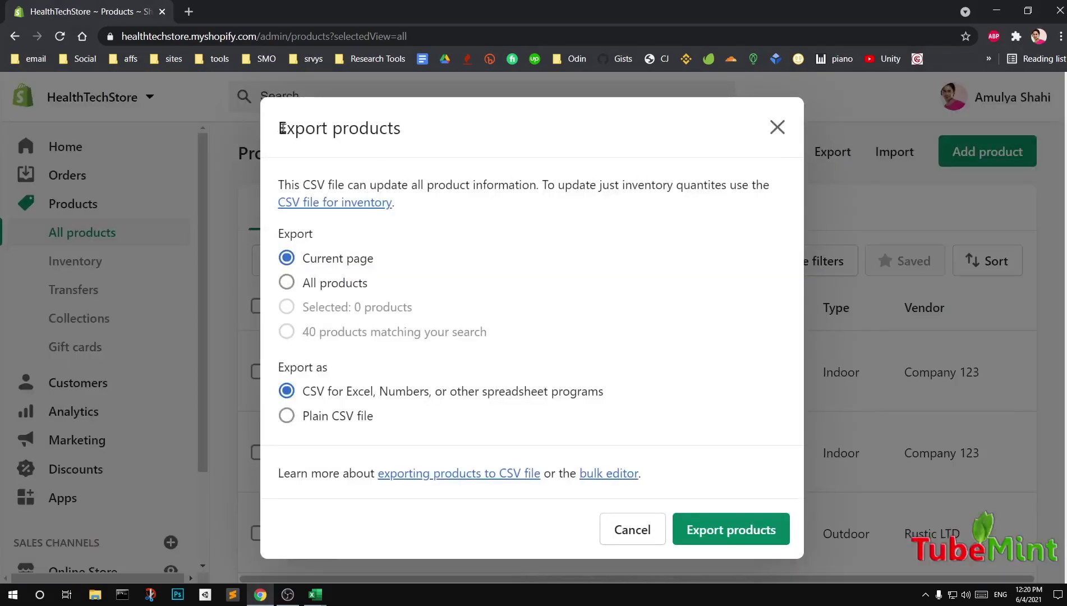
pyautogui.click(785, 132)
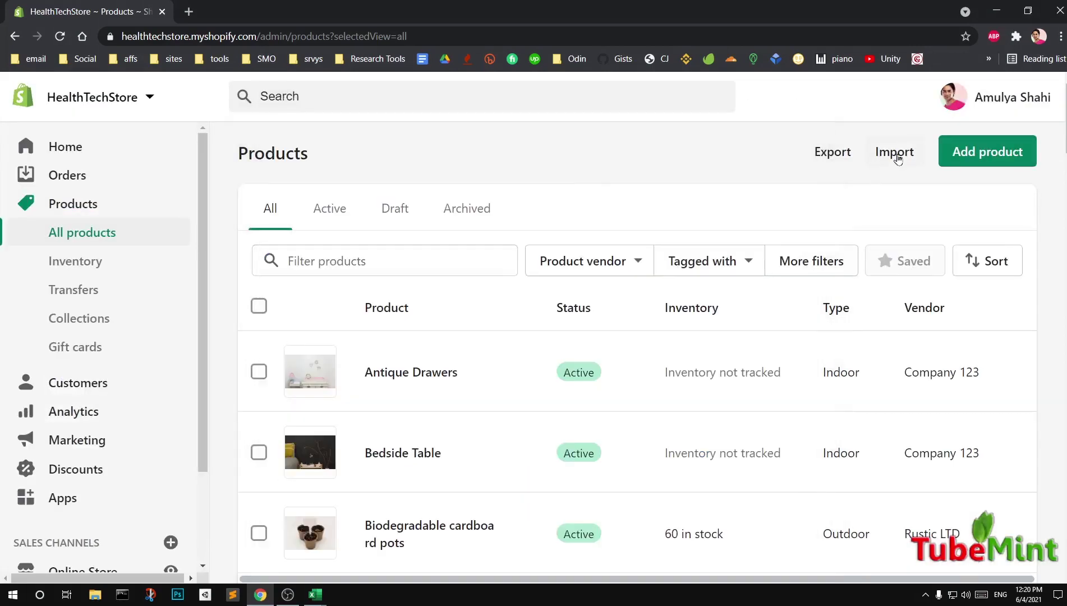
pyautogui.click(896, 155)
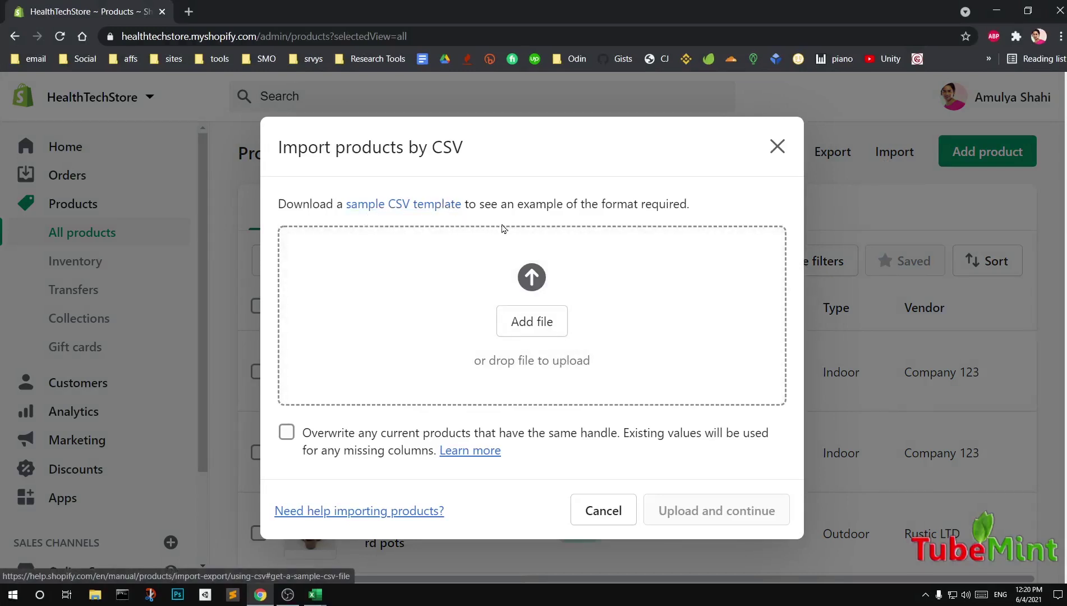
pyautogui.click(776, 147)
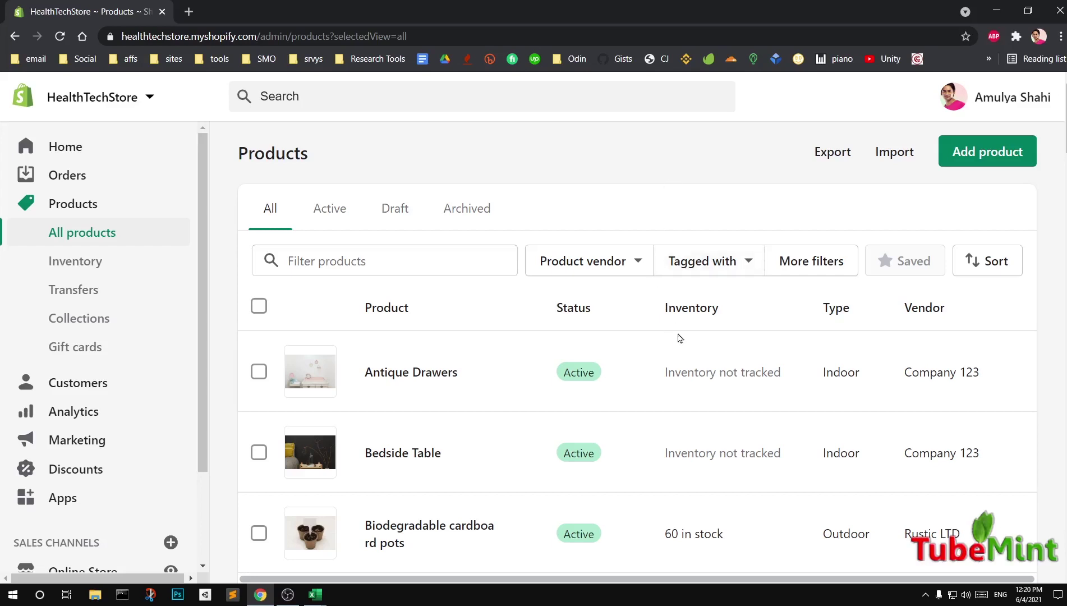
# Export the current page of products as a CSV for Excel, Numbers, or other spreadsheet programs
pyautogui.click(826, 154)
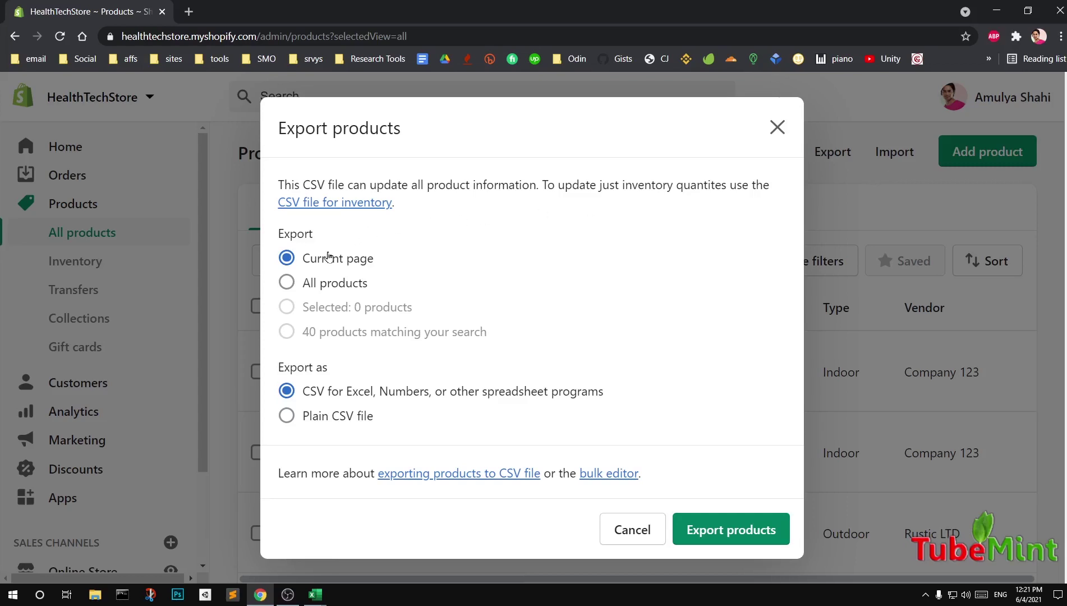
pyautogui.click(287, 282)
pyautogui.click(288, 261)
pyautogui.click(718, 533)
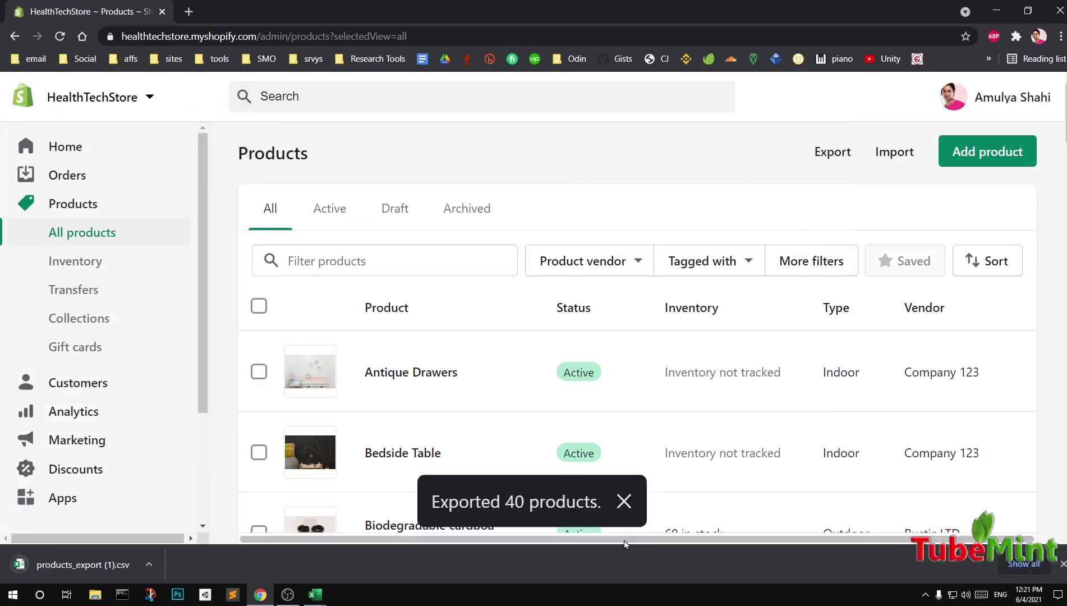
pyautogui.click(624, 502)
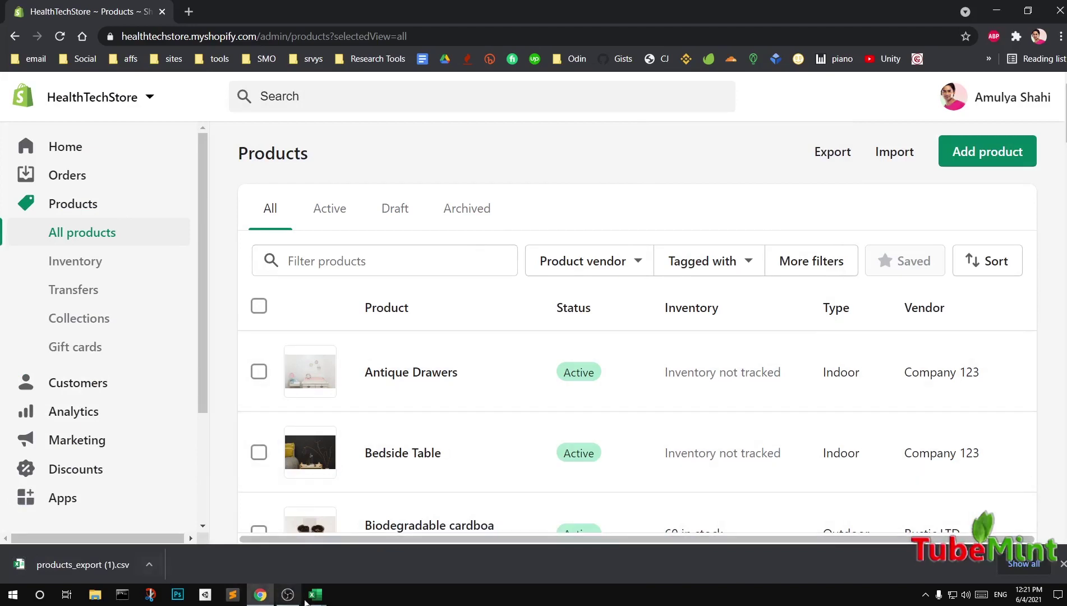
# Switch to products_export.csv in Excel to examine its product rows and columns, then return to the Shopify product list
pyautogui.moveTo(316, 595)
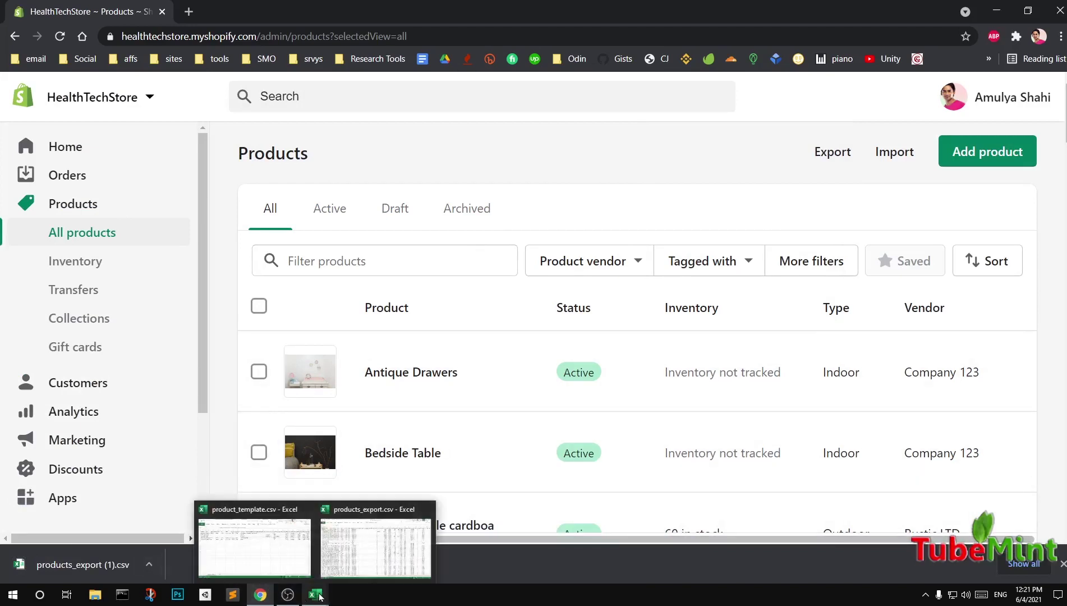
pyautogui.click(359, 557)
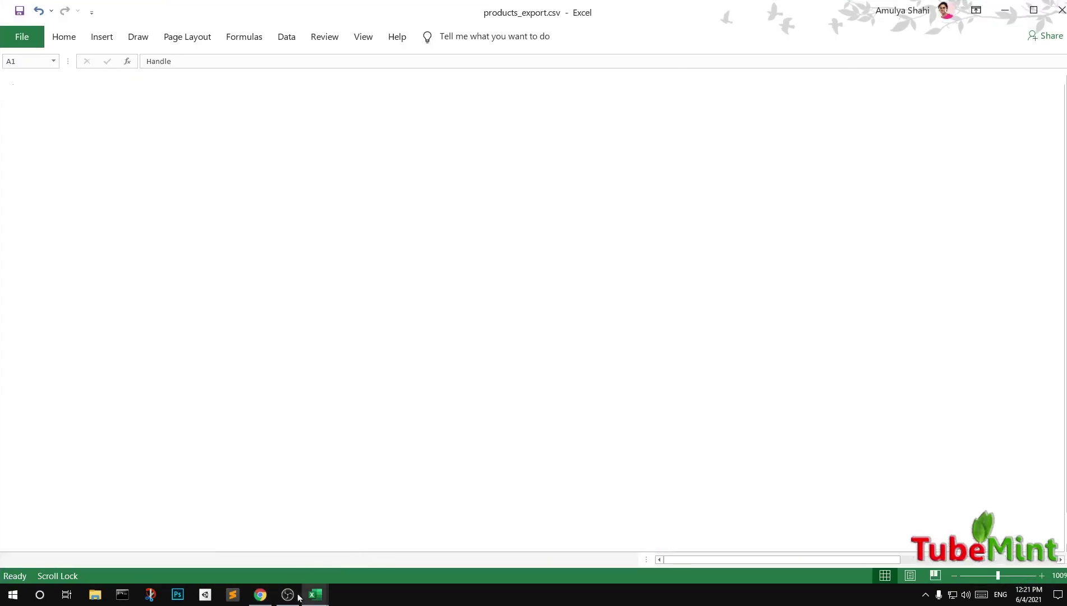
pyautogui.moveTo(315, 593)
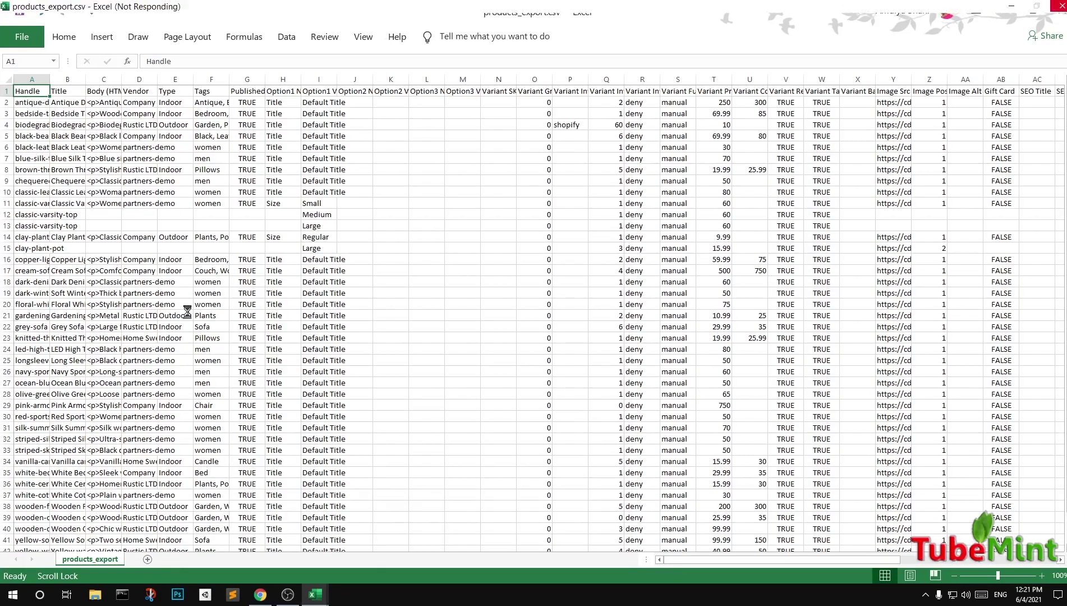
pyautogui.scroll(-20, 196, 337)
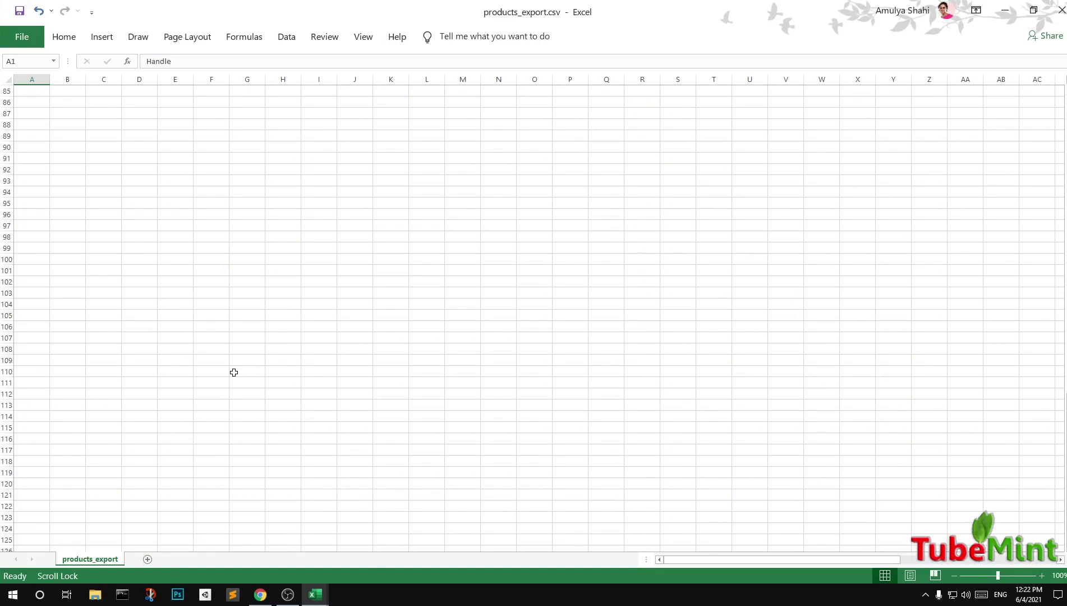
pyautogui.hotkey('ctrl', 'Home')
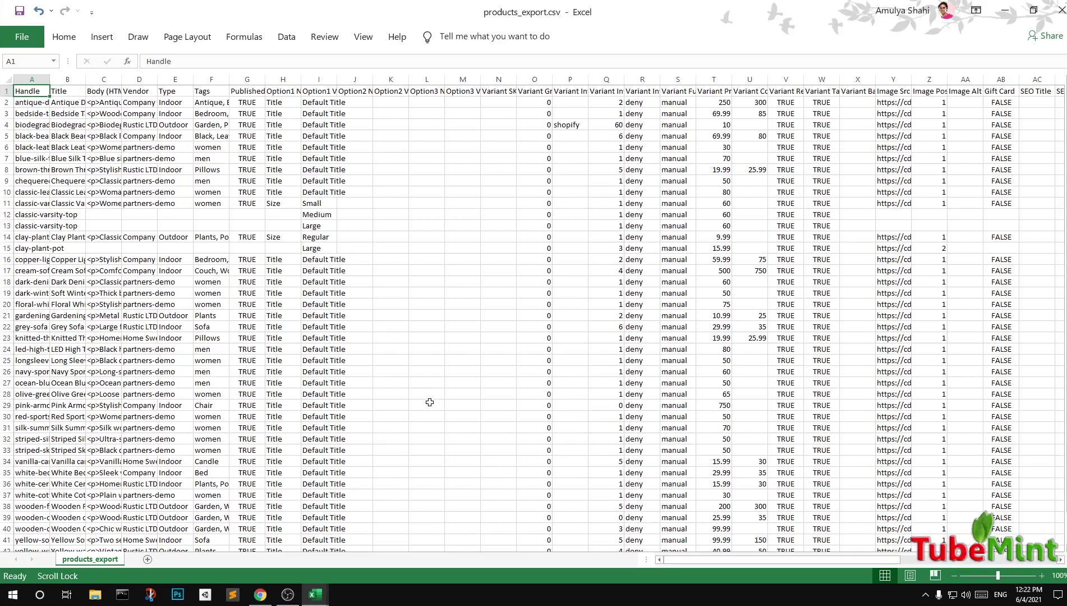
pyautogui.moveTo(910, 80); pyautogui.dragTo(909, 78)
pyautogui.click(1003, 10)
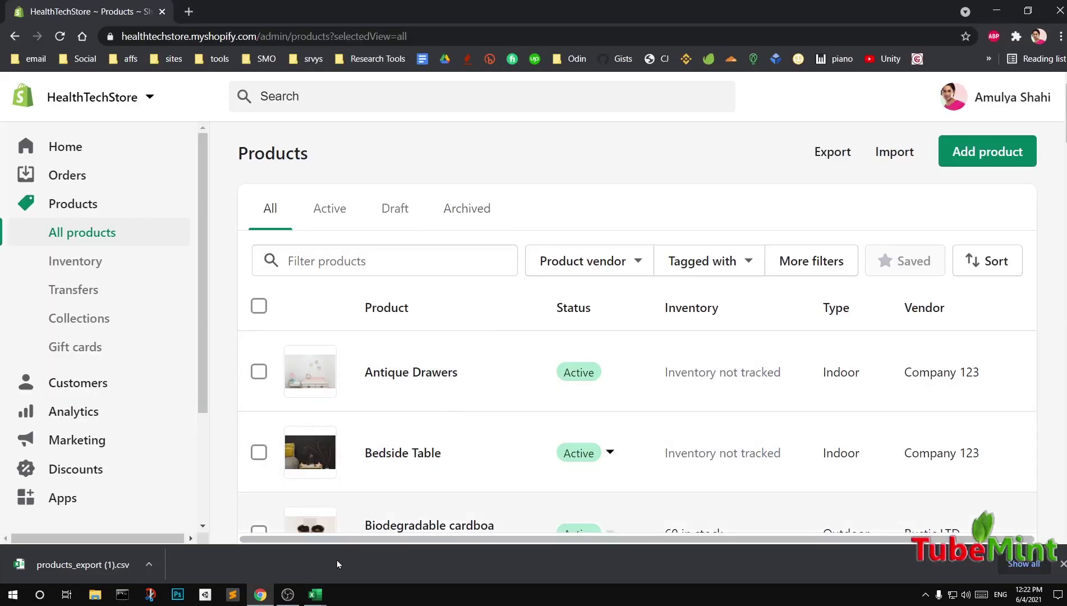
pyautogui.click(1062, 565)
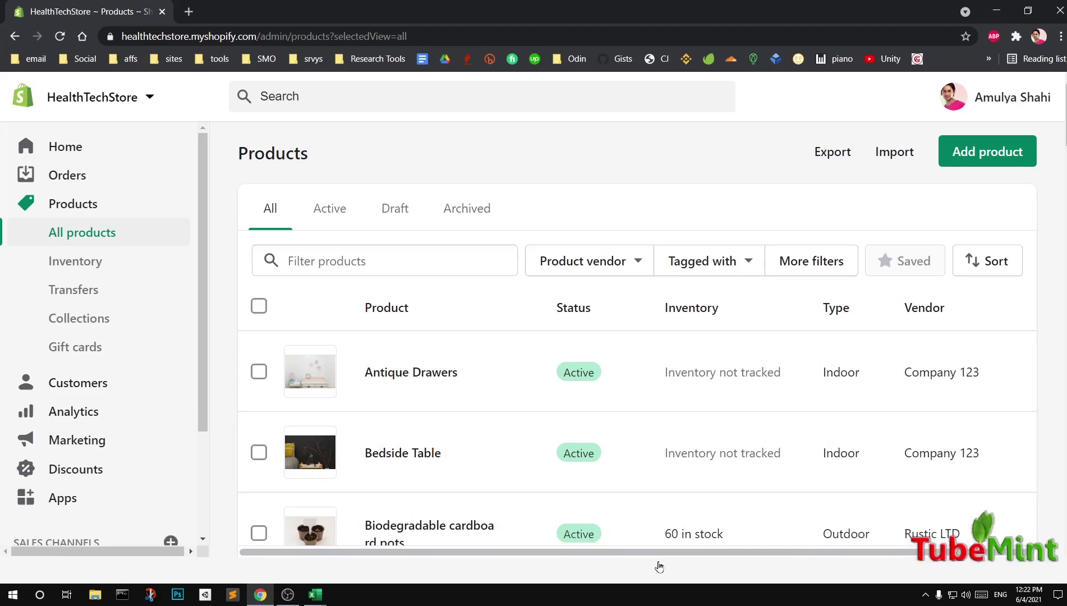
# Follow the sample CSV template link from the product import dialog and download the sample product CSV file from the help page
pyautogui.click(896, 155)
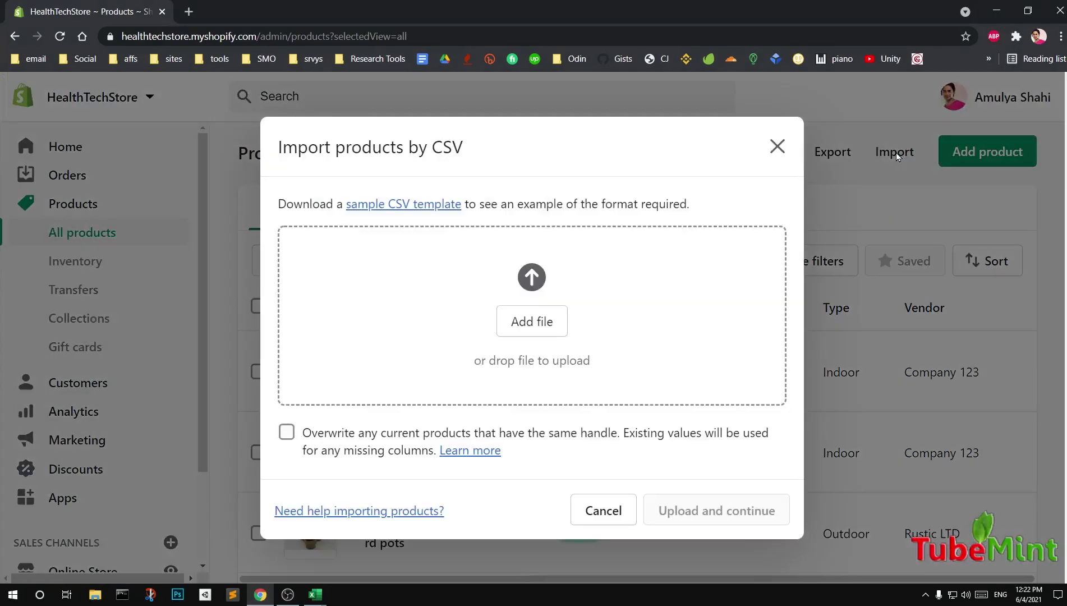
pyautogui.click(385, 207)
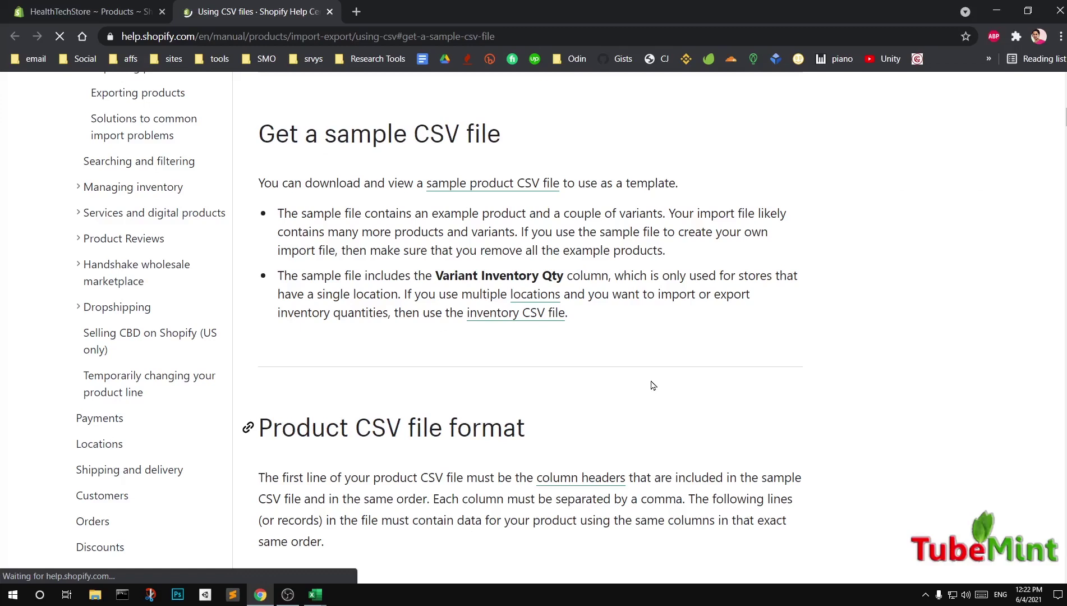
pyautogui.hotkey('ctrl', 'shift', 'Tab')
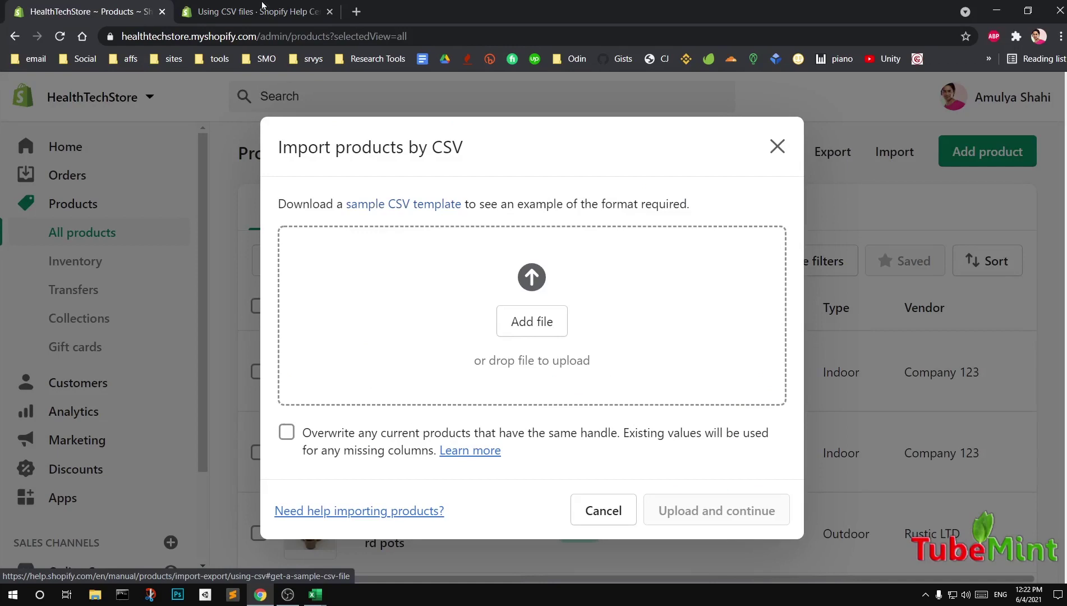
pyautogui.click(406, 210)
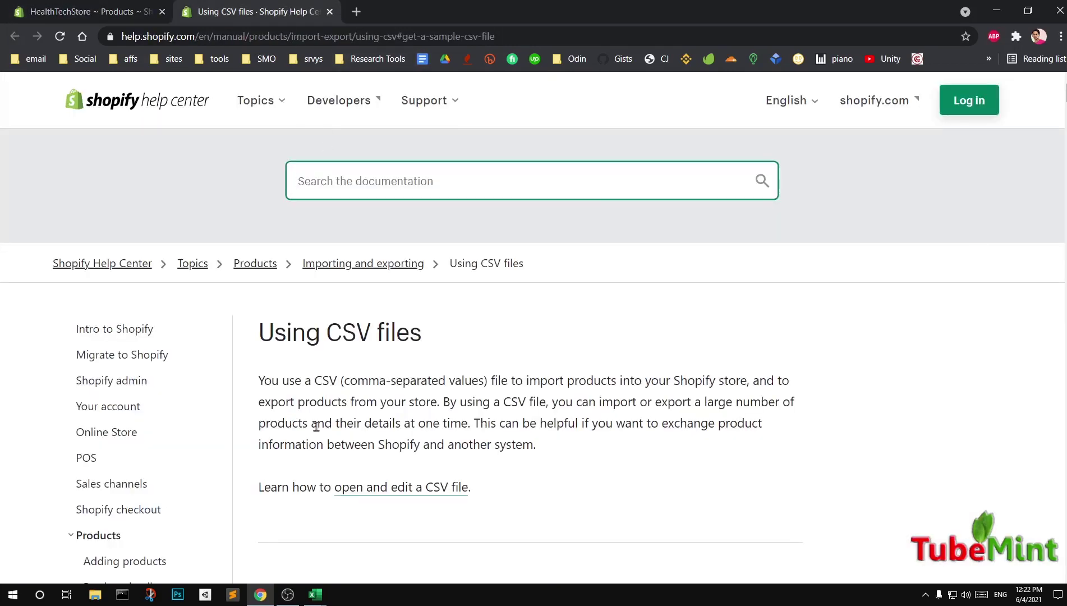
pyautogui.scroll(-10, 533, 337)
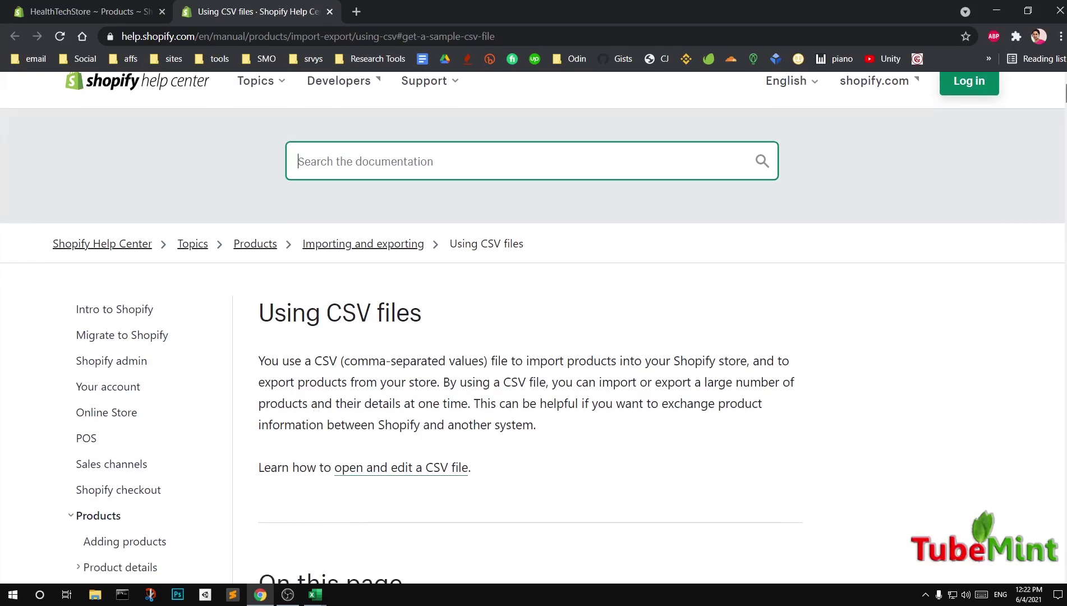
pyautogui.scroll(-1, 533, 336)
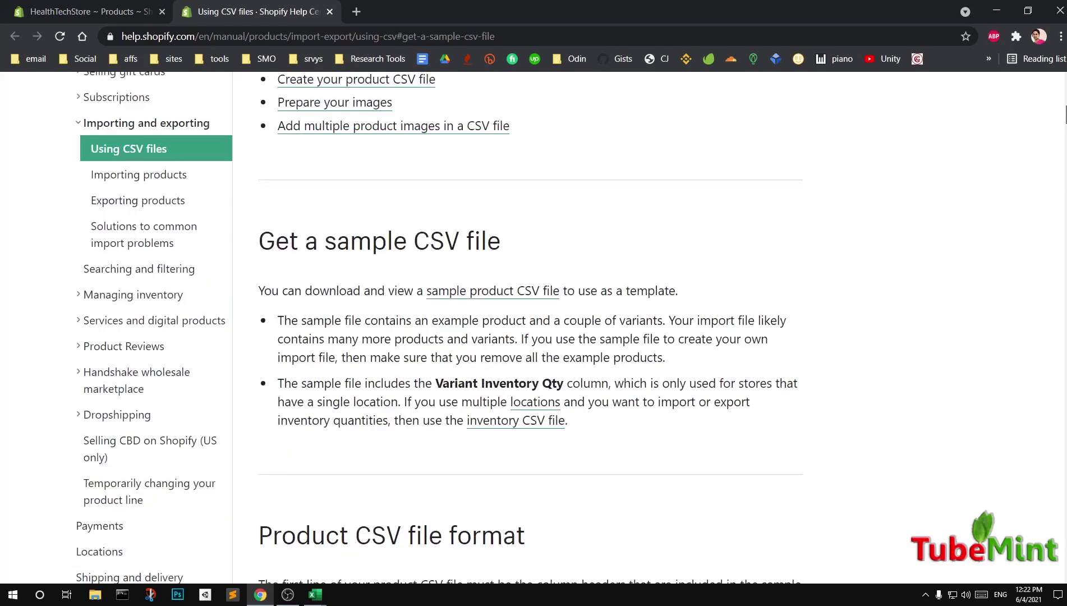
pyautogui.moveTo(299, 241); pyautogui.dragTo(501, 241)
pyautogui.click(501, 241)
pyautogui.click(498, 294)
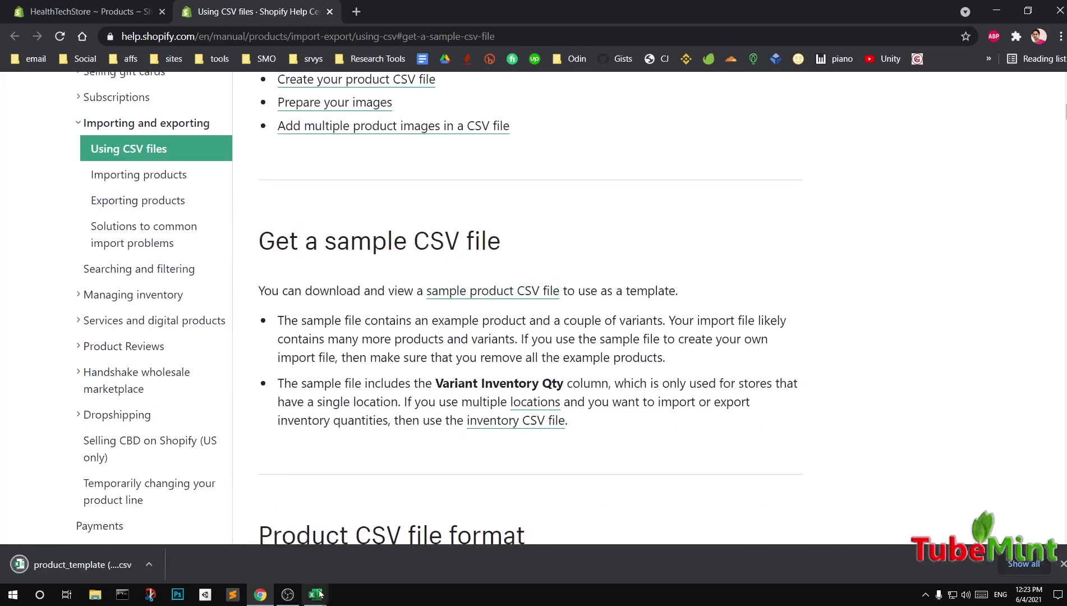
# Switch to product_template.csv in Excel and examine its column headers and example products in a maximized window
pyautogui.moveTo(315, 595)
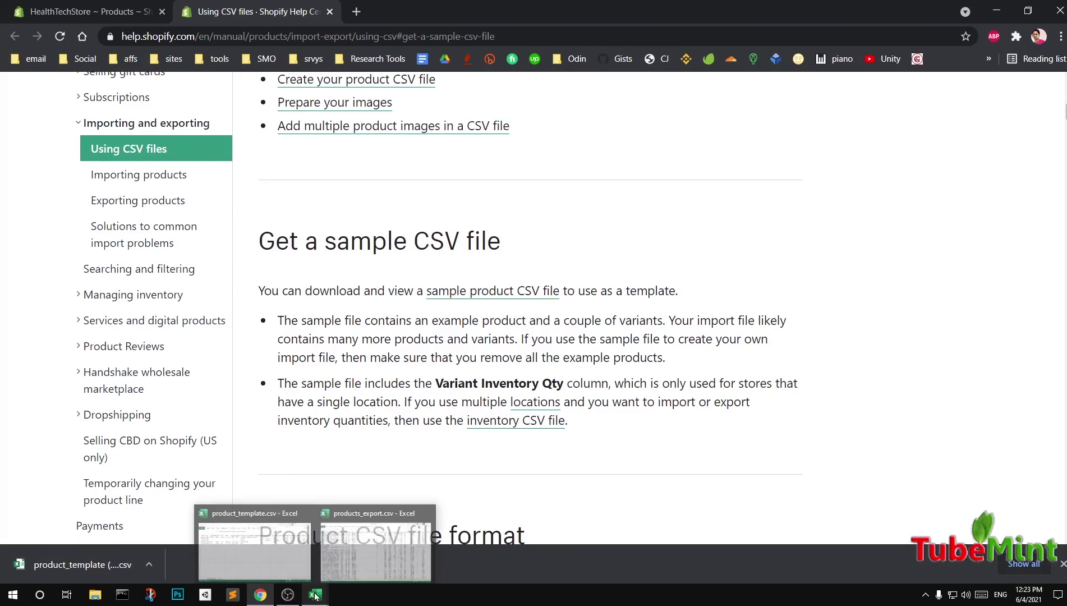
pyautogui.click(275, 562)
pyautogui.moveTo(315, 594)
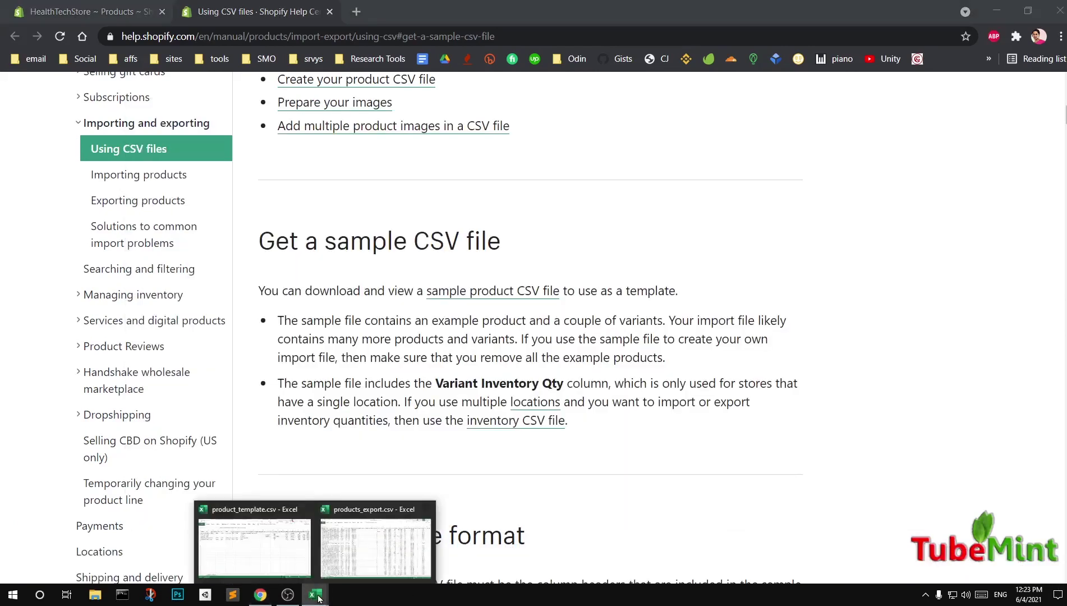
pyautogui.click(270, 563)
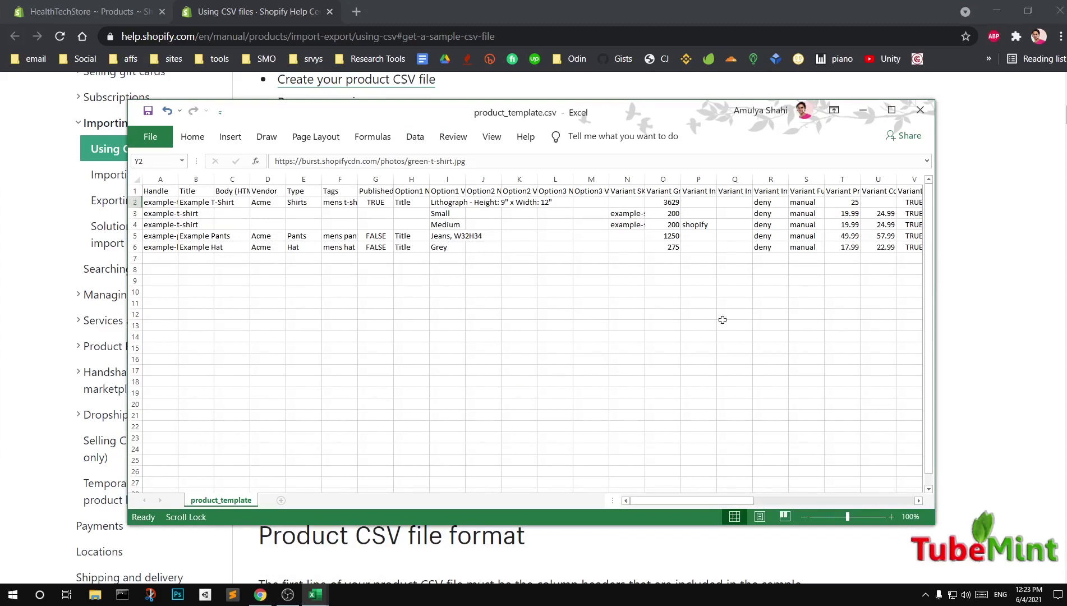
pyautogui.click(892, 110)
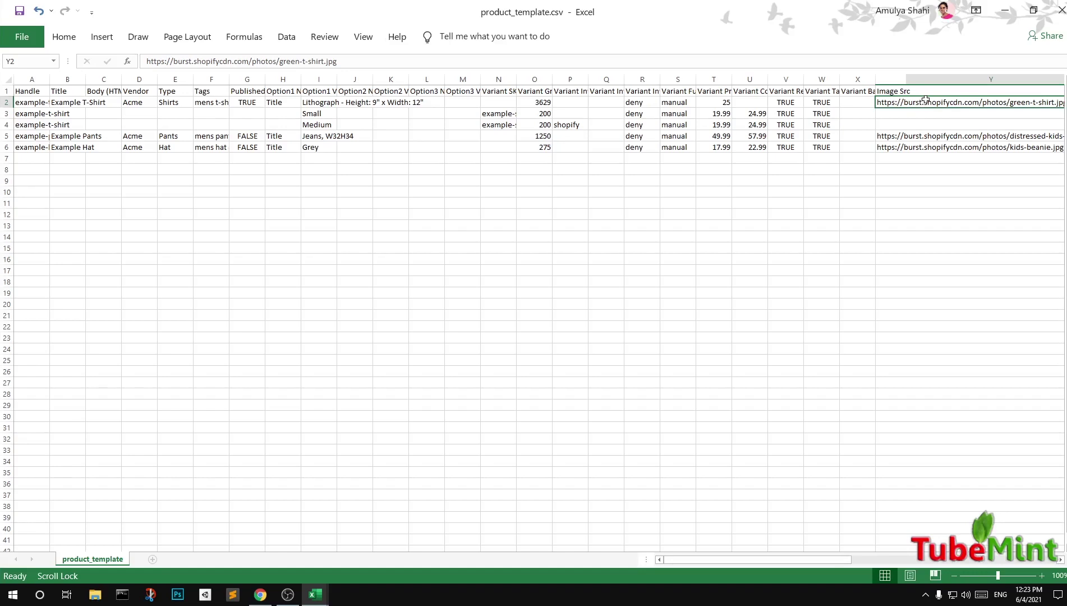
pyautogui.click(1006, 18)
# Switch to the Shopify admin in Chrome and add product_template.csv from the Downloads folder to a product CSV import
pyautogui.click(85, 12)
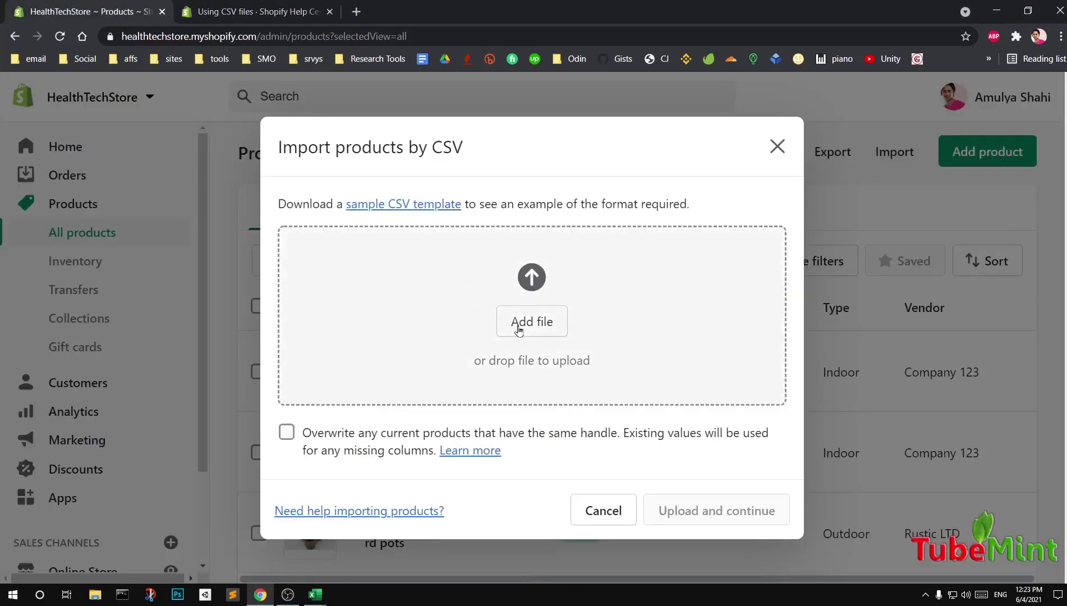
pyautogui.click(780, 148)
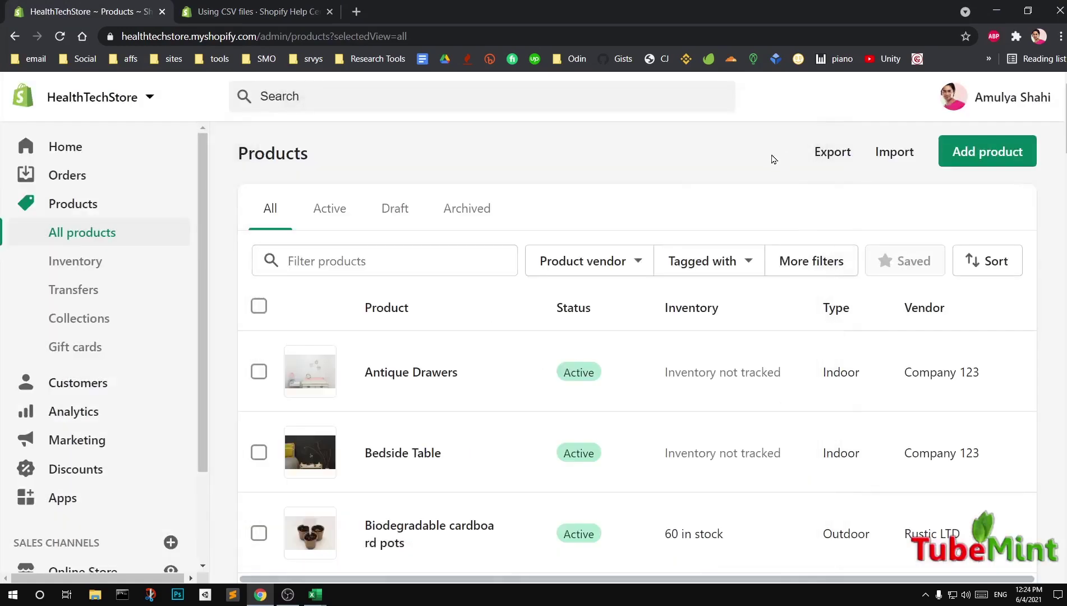
pyautogui.click(876, 155)
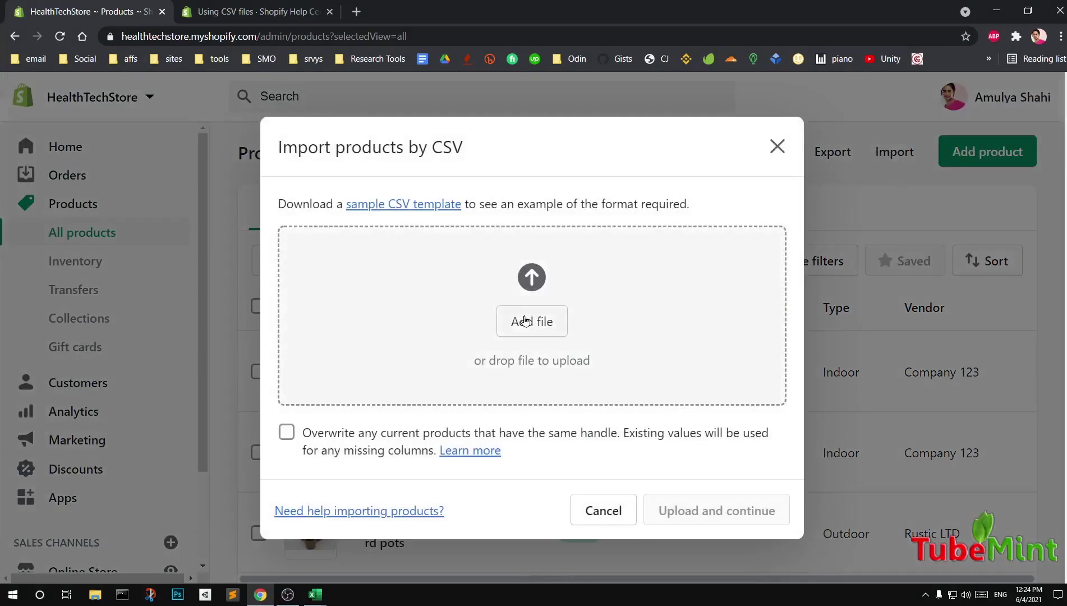
pyautogui.click(526, 320)
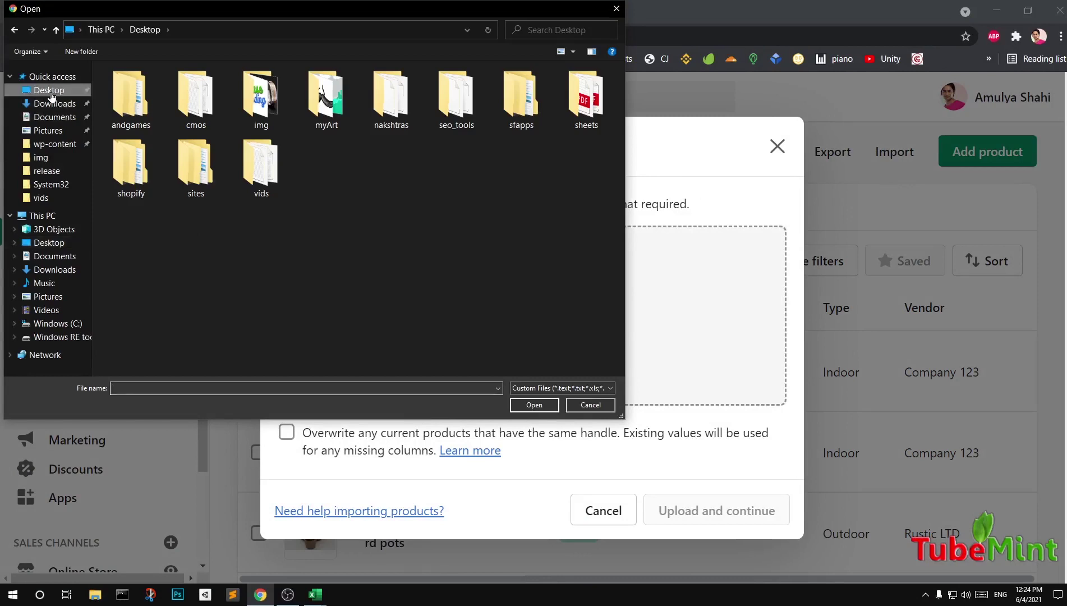
pyautogui.click(56, 106)
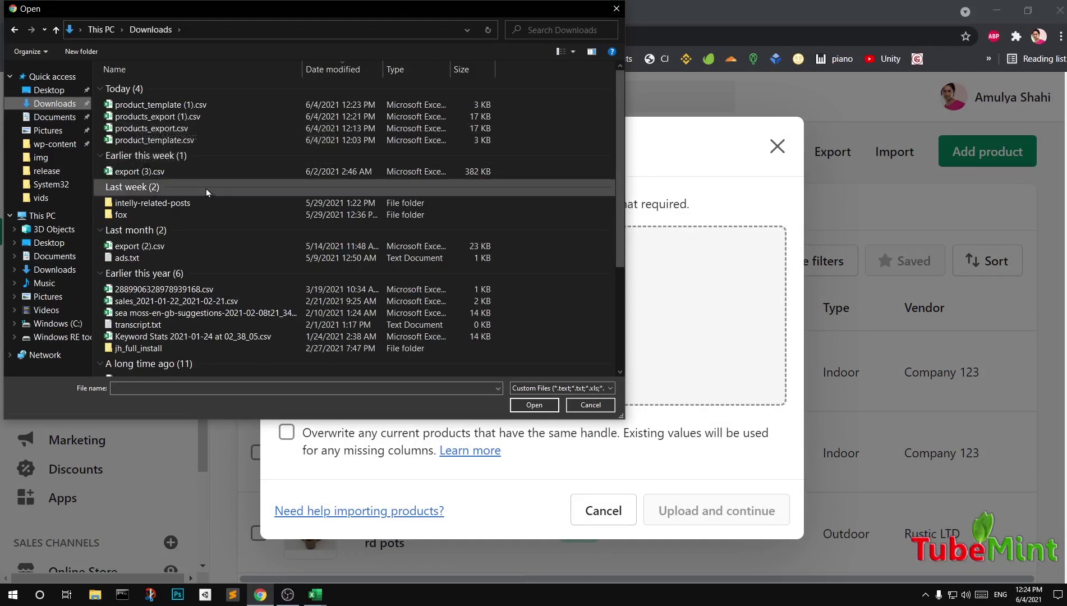
pyautogui.click(189, 144)
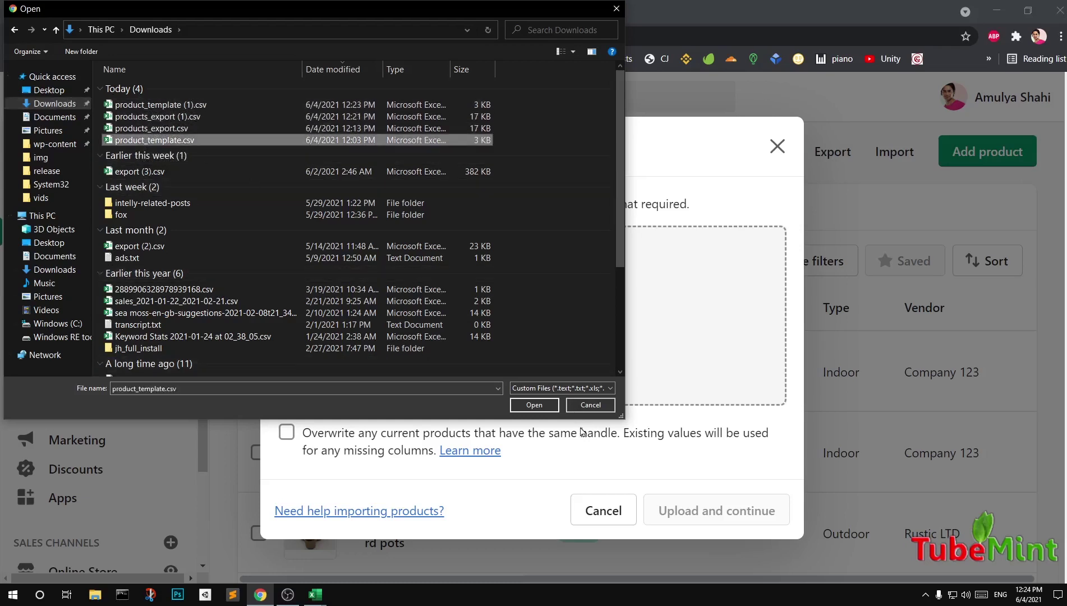
pyautogui.click(533, 408)
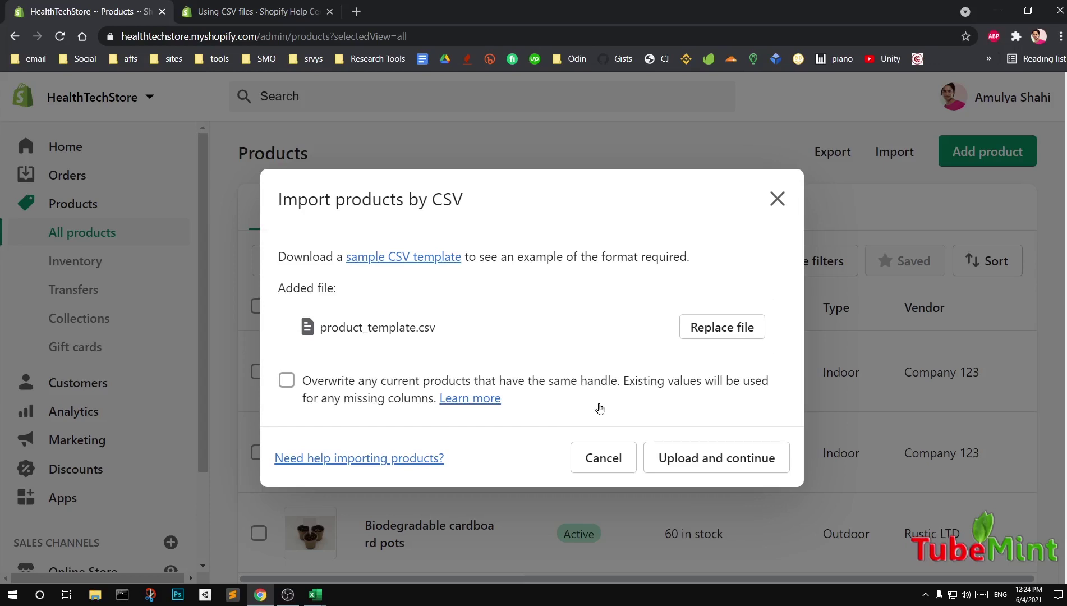
# Upload product_template.csv without overwriting current products, review the first product preview, and import the products
pyautogui.click(693, 467)
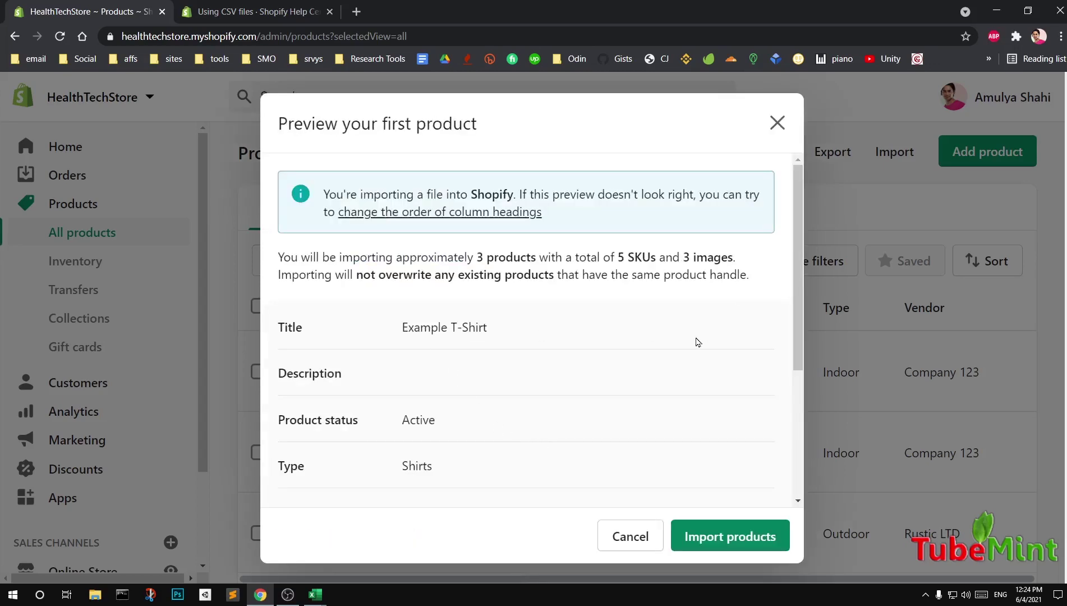
pyautogui.scroll(-4, 667, 374)
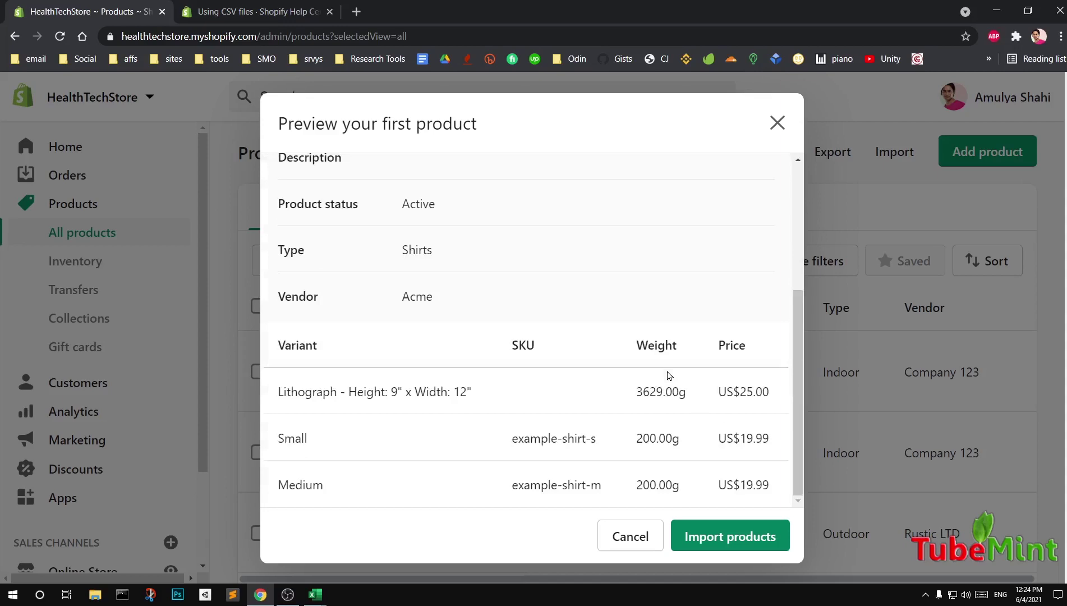
pyautogui.scroll(5, 669, 375)
pyautogui.scroll(-4, 669, 375)
pyautogui.click(696, 536)
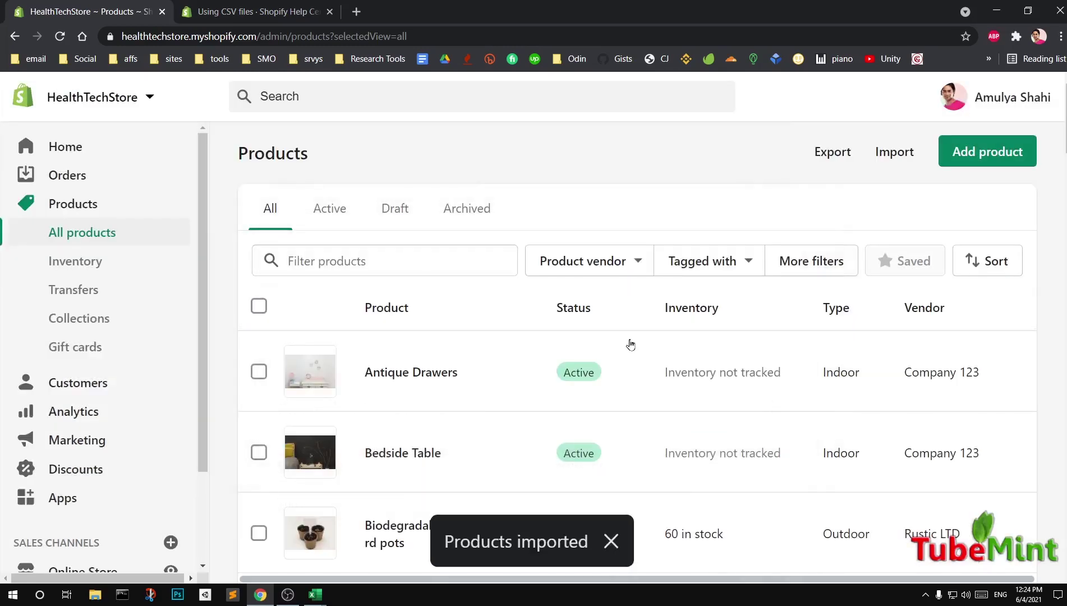
pyautogui.click(611, 541)
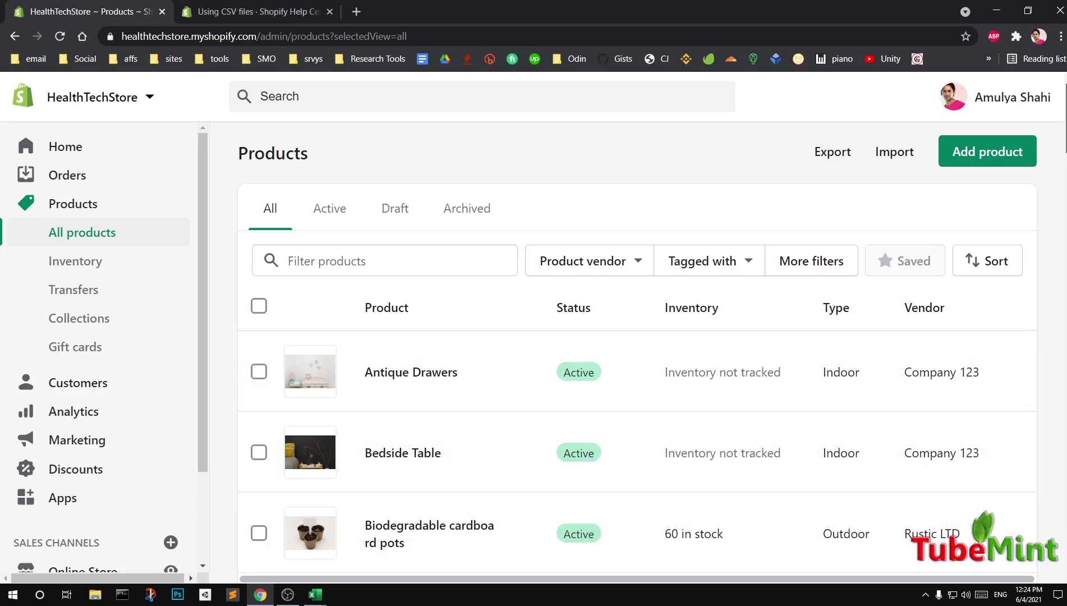
# Look through the entire product list in the Shopify admin for the imported example products
pyautogui.scroll(-4, 949, 419)
pyautogui.scroll(-18, 637, 370)
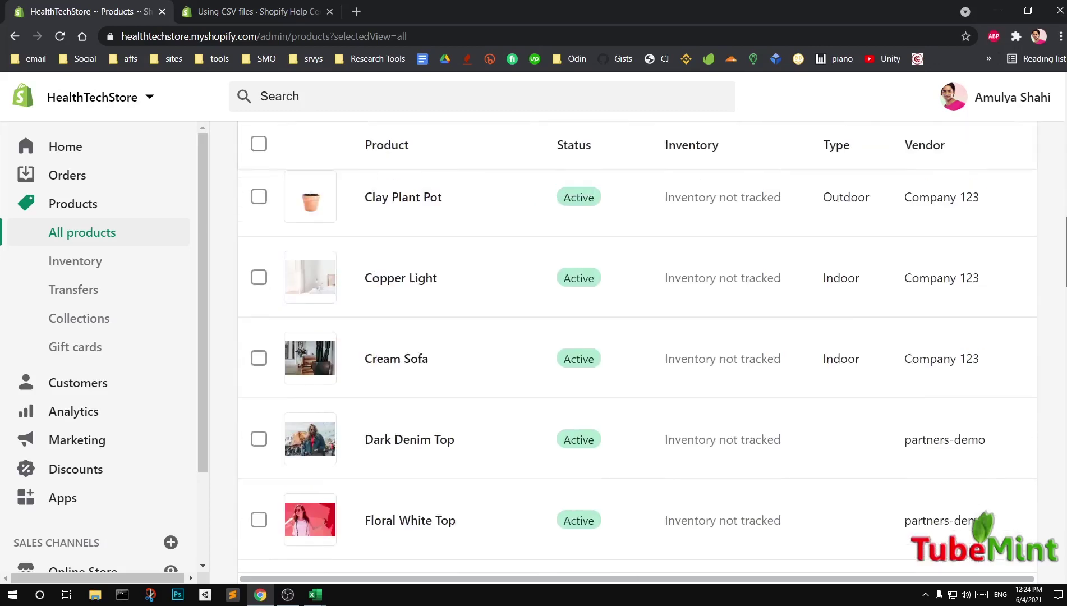
pyautogui.scroll(-20, 637, 370)
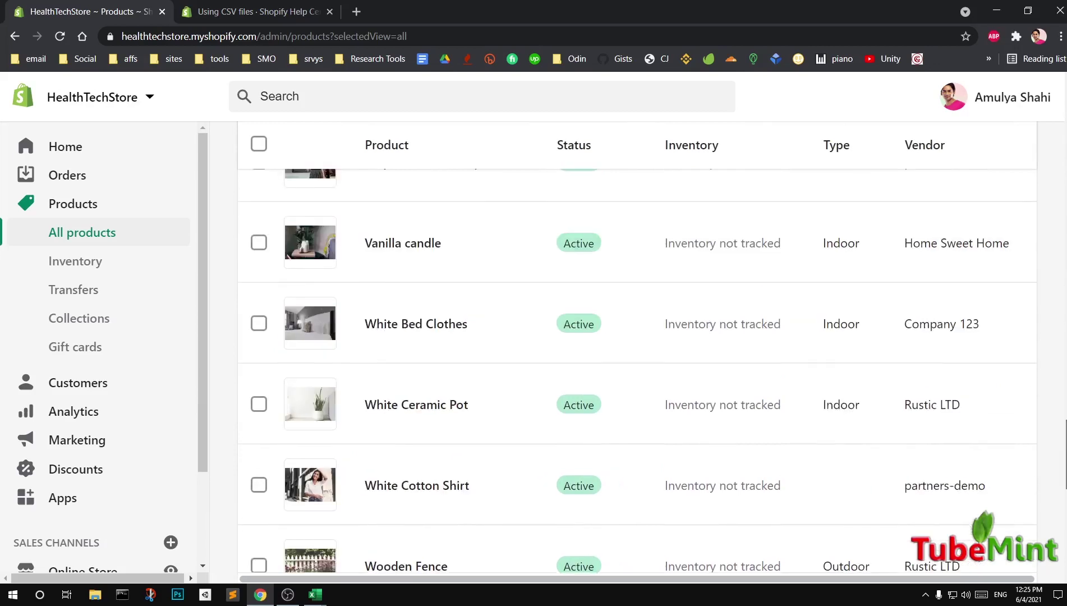
pyautogui.scroll(-5, 637, 371)
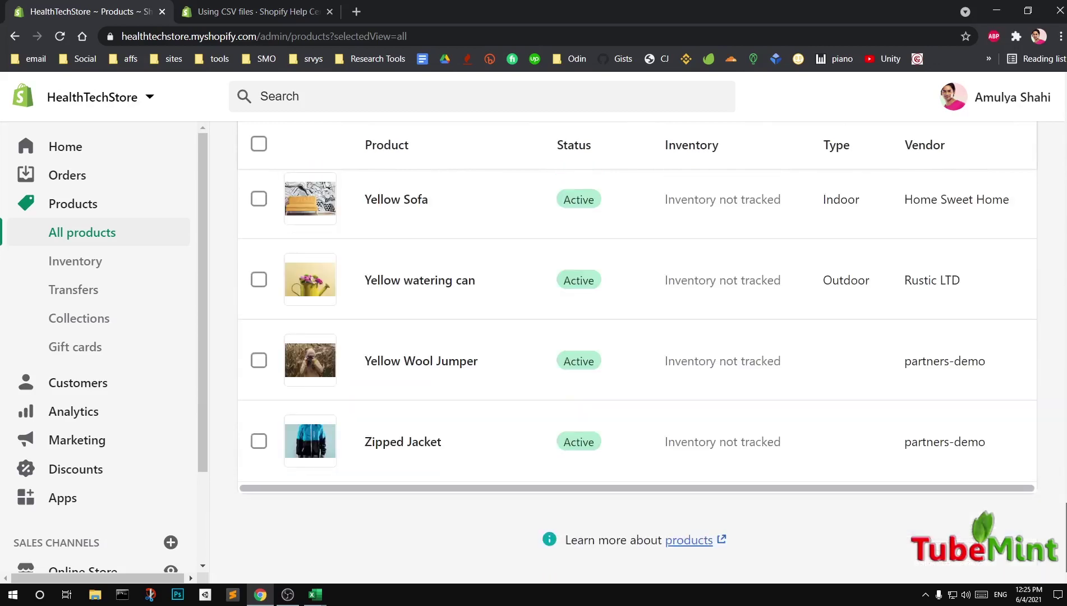
pyautogui.scroll(20, 637, 370)
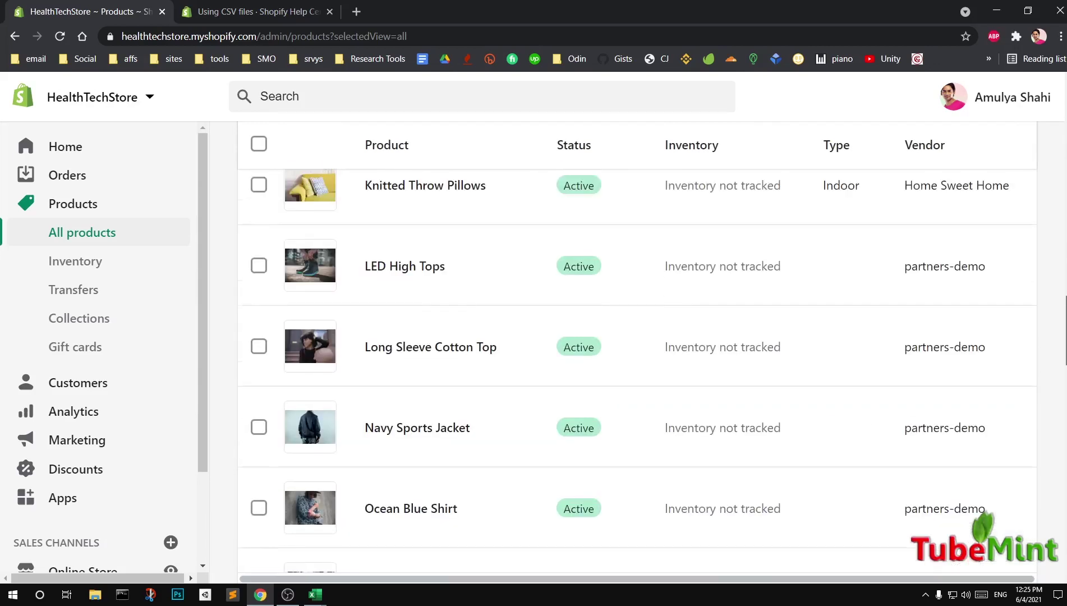
pyautogui.scroll(15, 637, 370)
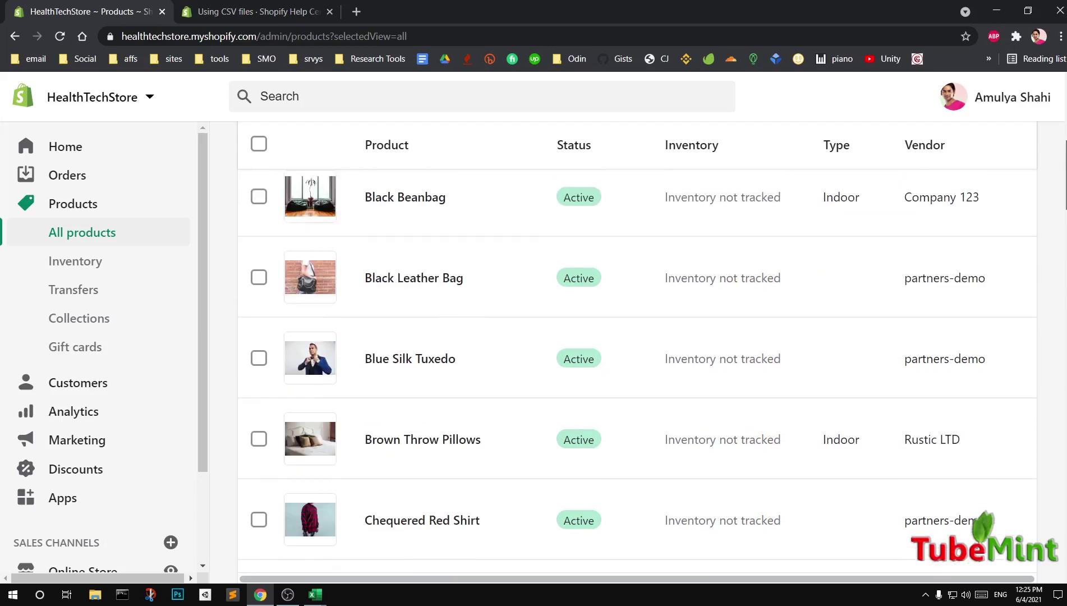
pyautogui.scroll(10, 638, 370)
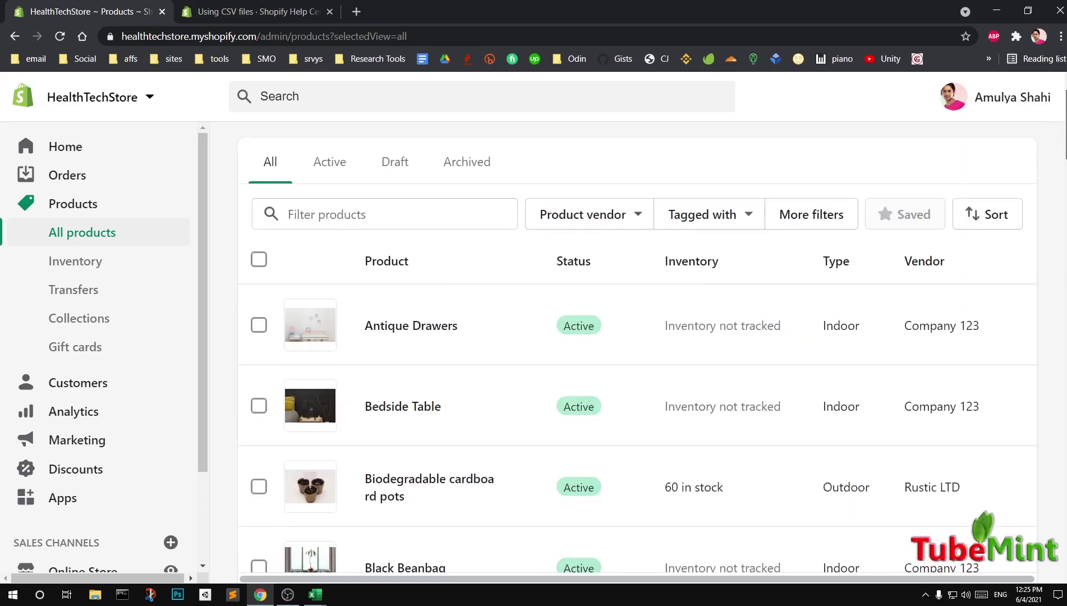
pyautogui.scroll(1, 637, 370)
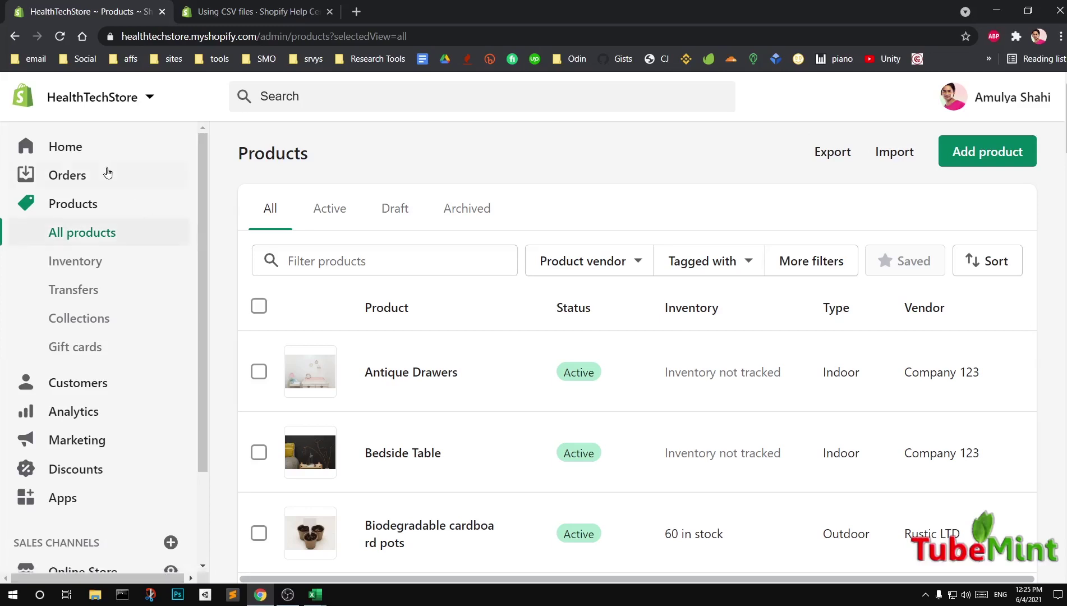
# View the online store in a new tab and browse its catalog from page 1 through to page 3
pyautogui.click(170, 570)
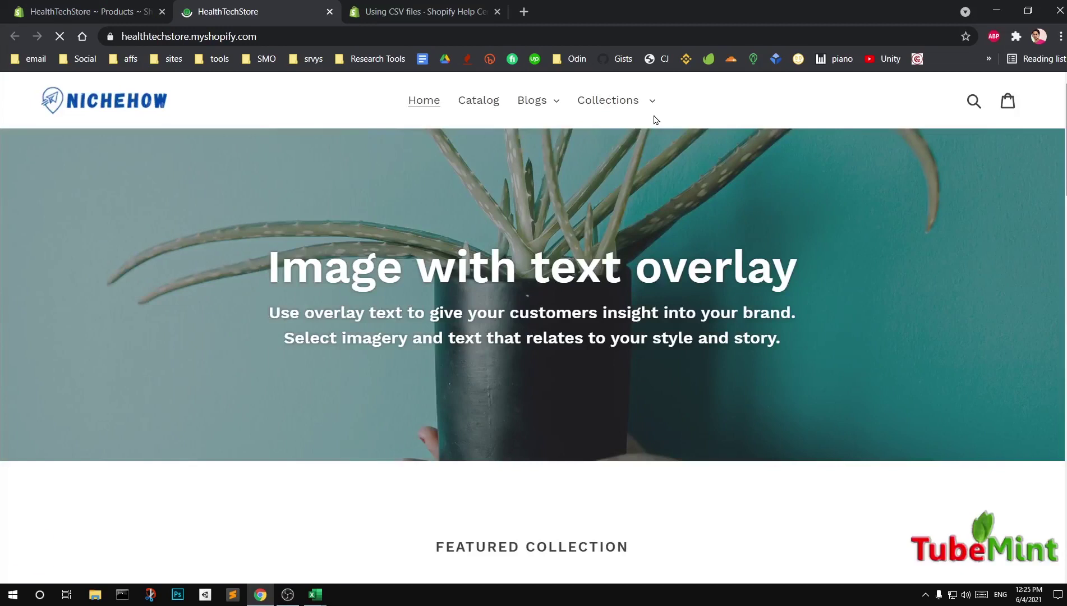
pyautogui.click(481, 104)
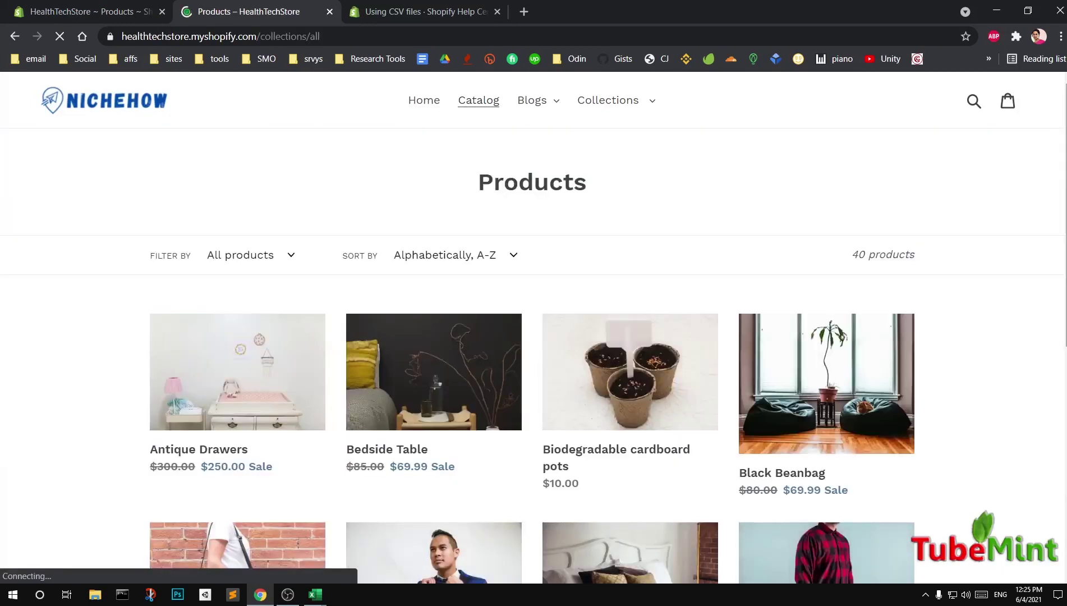
pyautogui.scroll(-1, 533, 328)
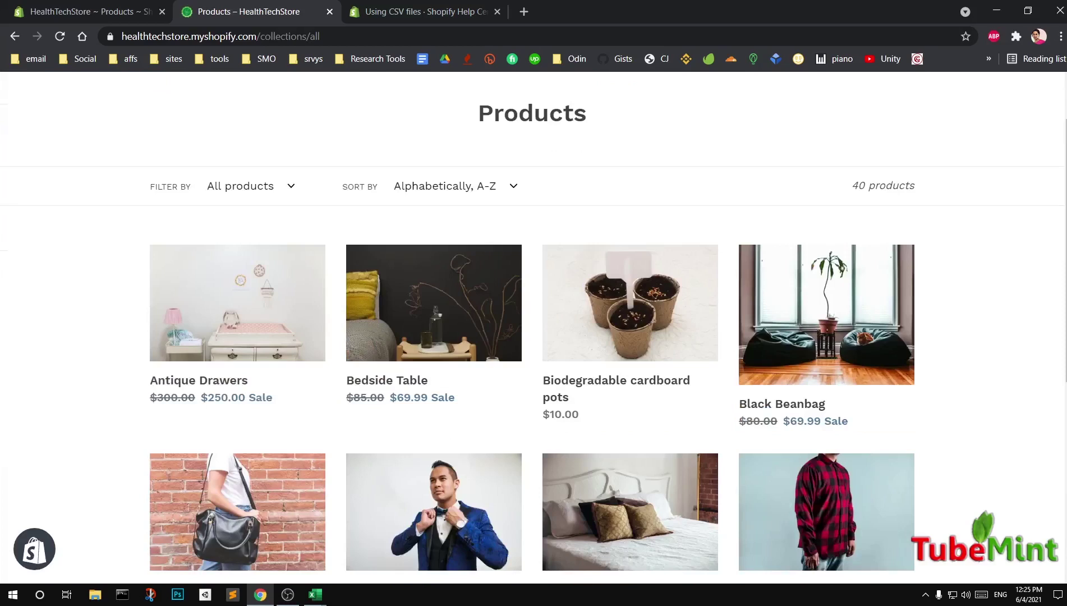
pyautogui.scroll(-5, 902, 408)
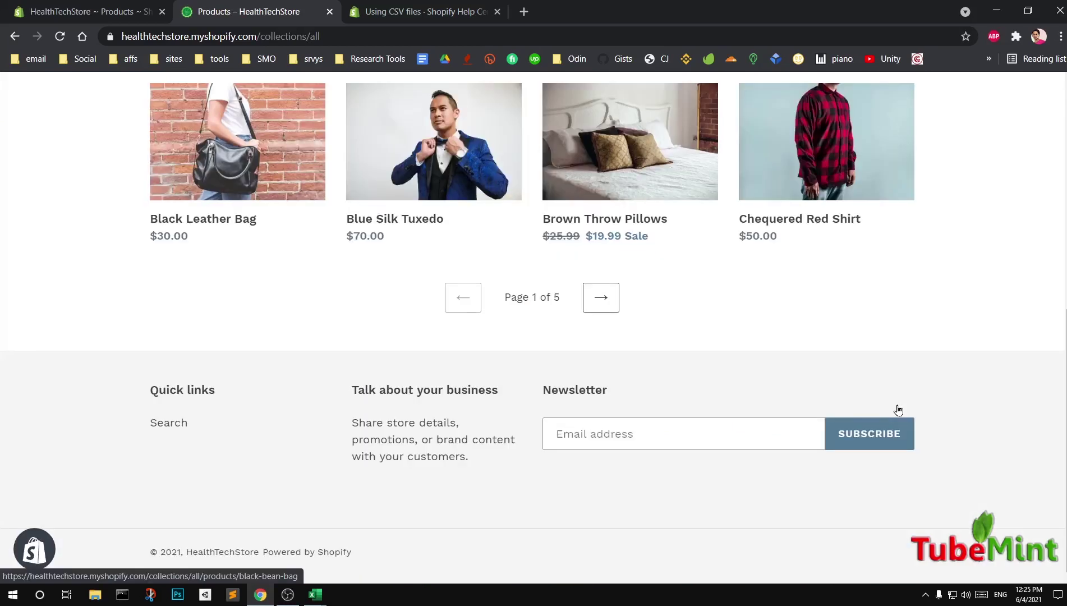
pyautogui.click(602, 299)
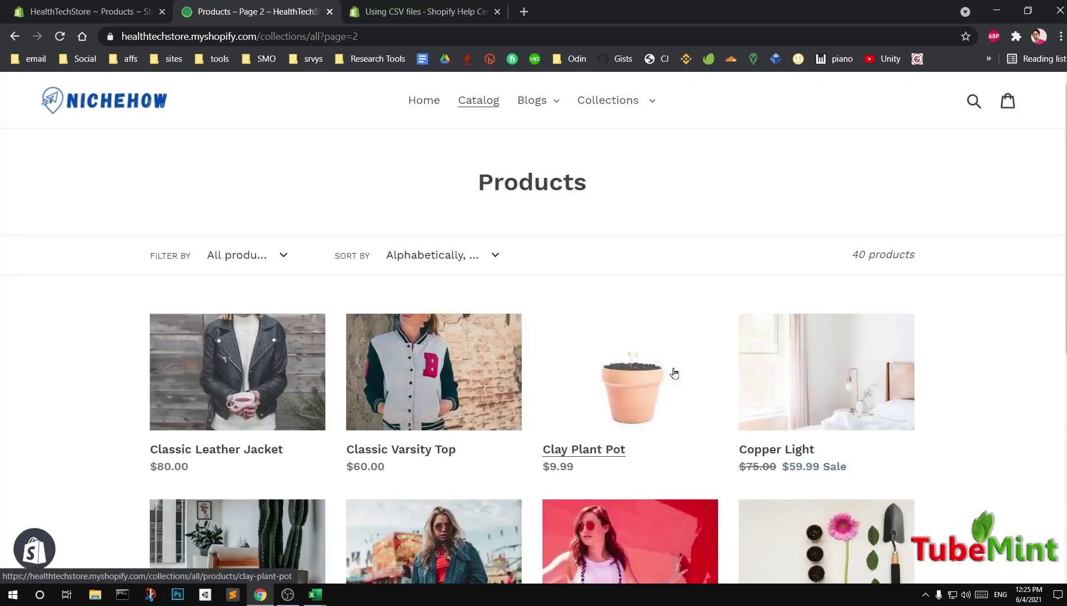
pyautogui.scroll(-6, 674, 373)
pyautogui.click(604, 304)
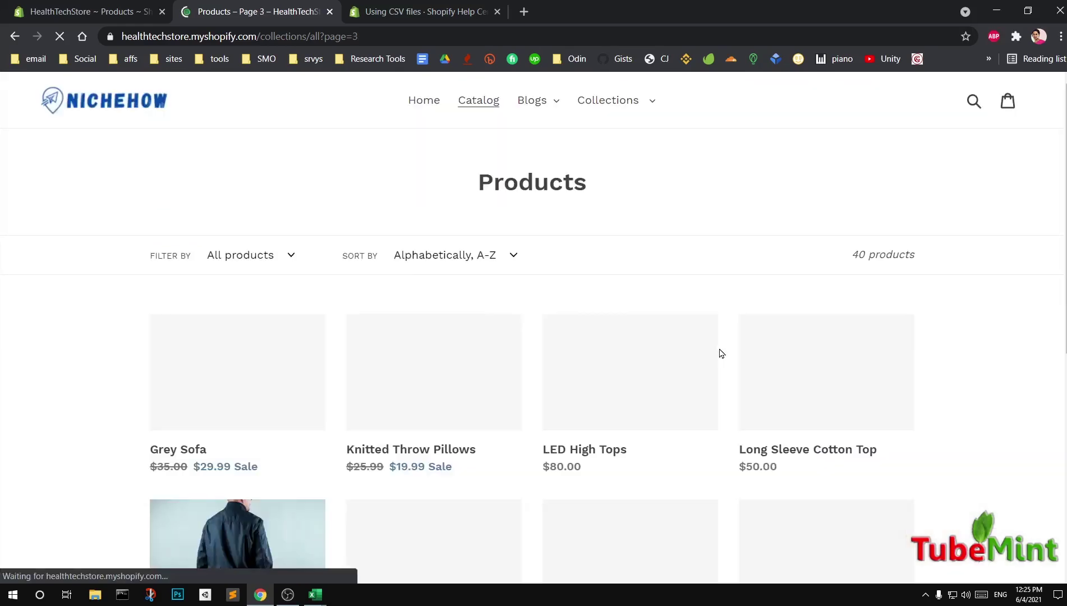
# Jump to page 5 of the storefront catalog by changing the page number in the URL, and examine its products
pyautogui.doubleClick(477, 45)
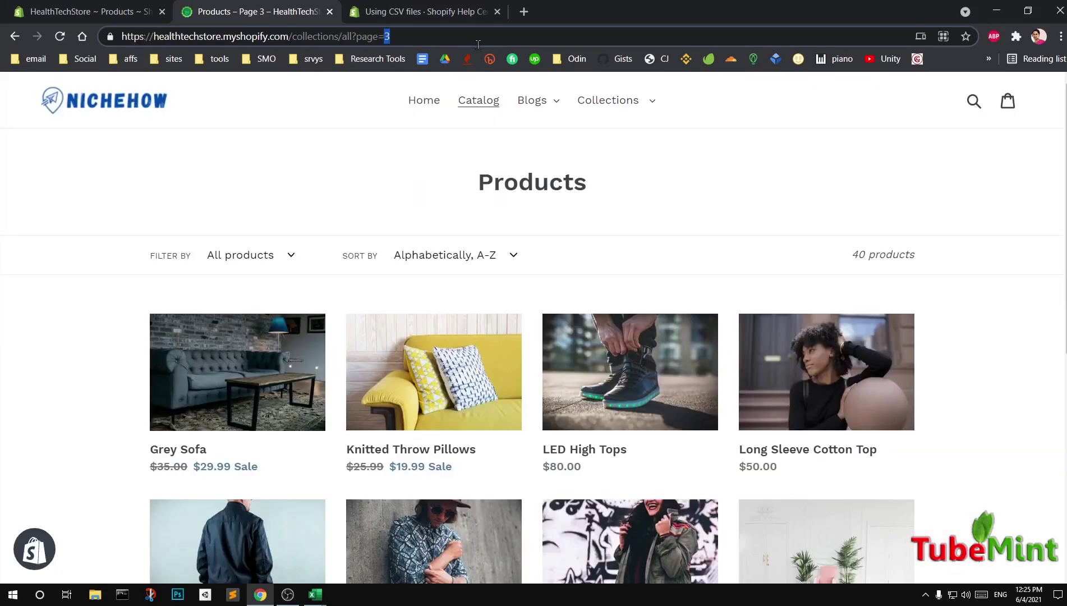
pyautogui.write('5')
pyautogui.press('Return')
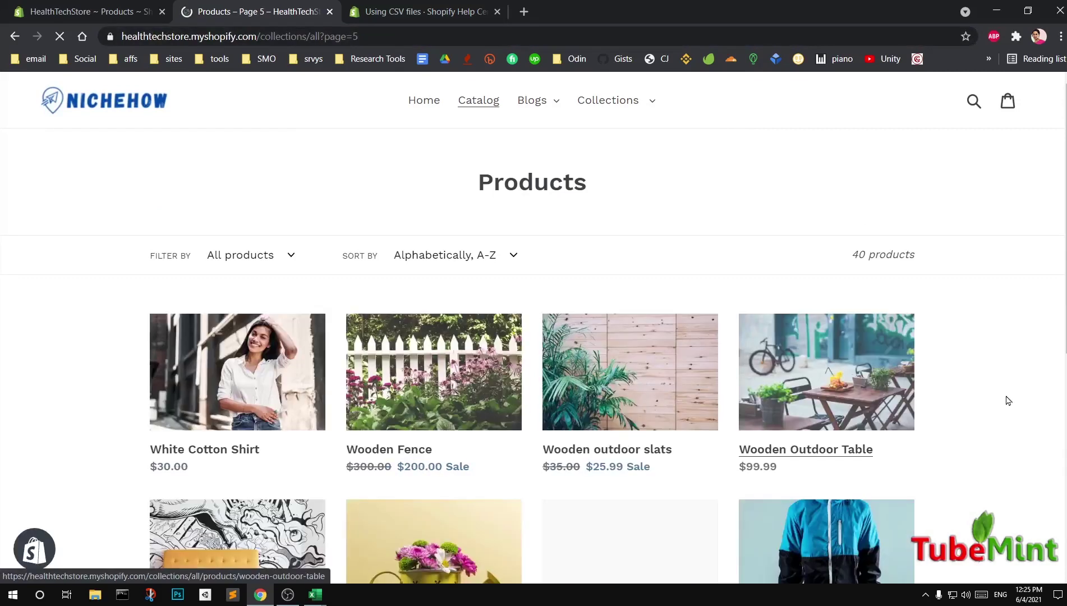
pyautogui.scroll(-5, 1007, 400)
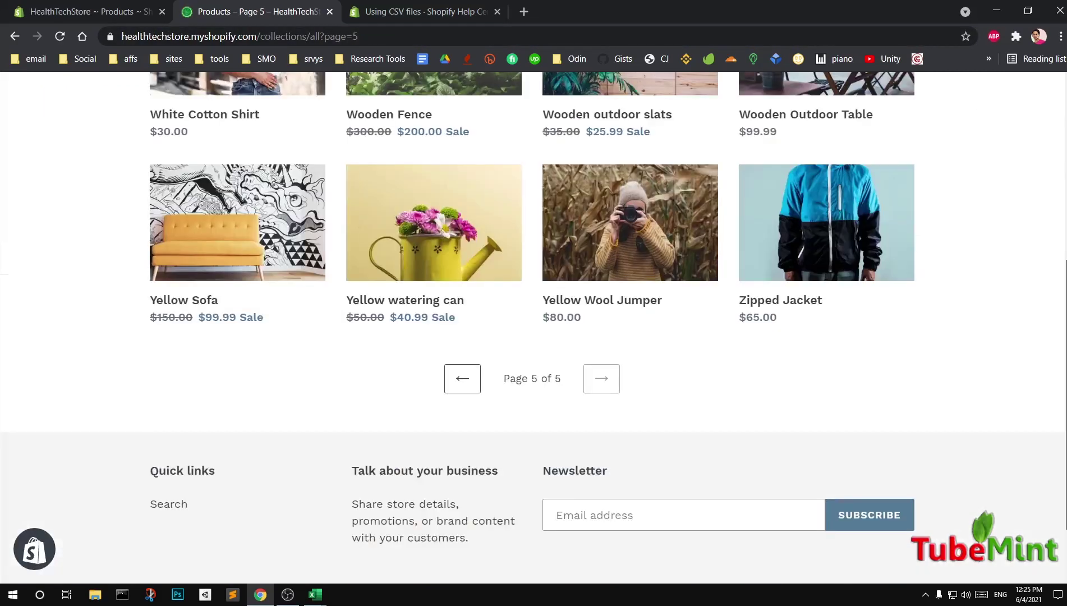
pyautogui.scroll(2, 805, 393)
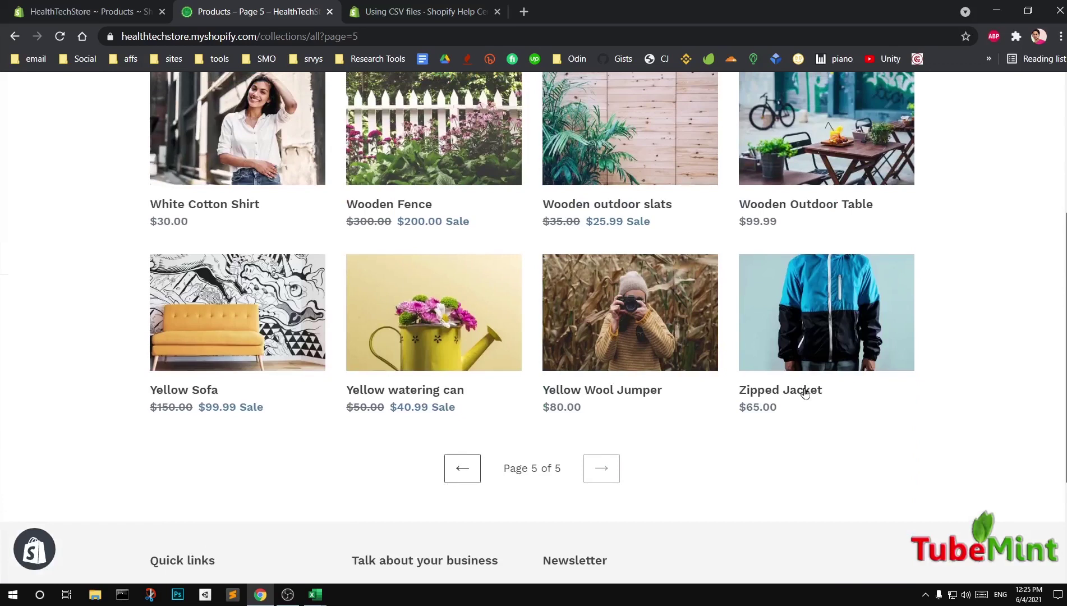
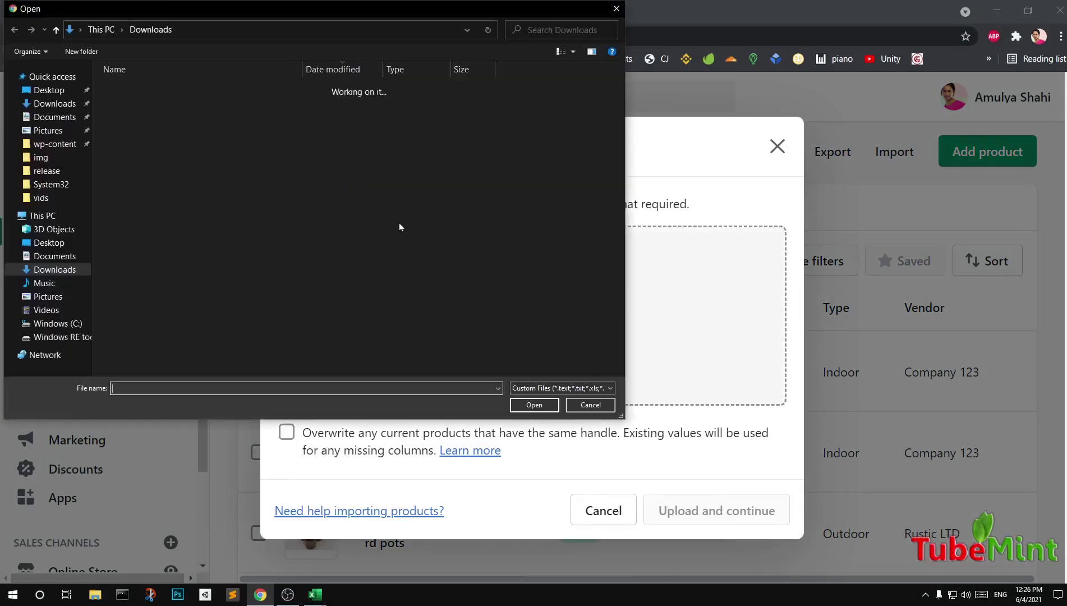
# Add product_template.csv to the product import and enable overwriting current products that have the same handle
pyautogui.click(170, 140)
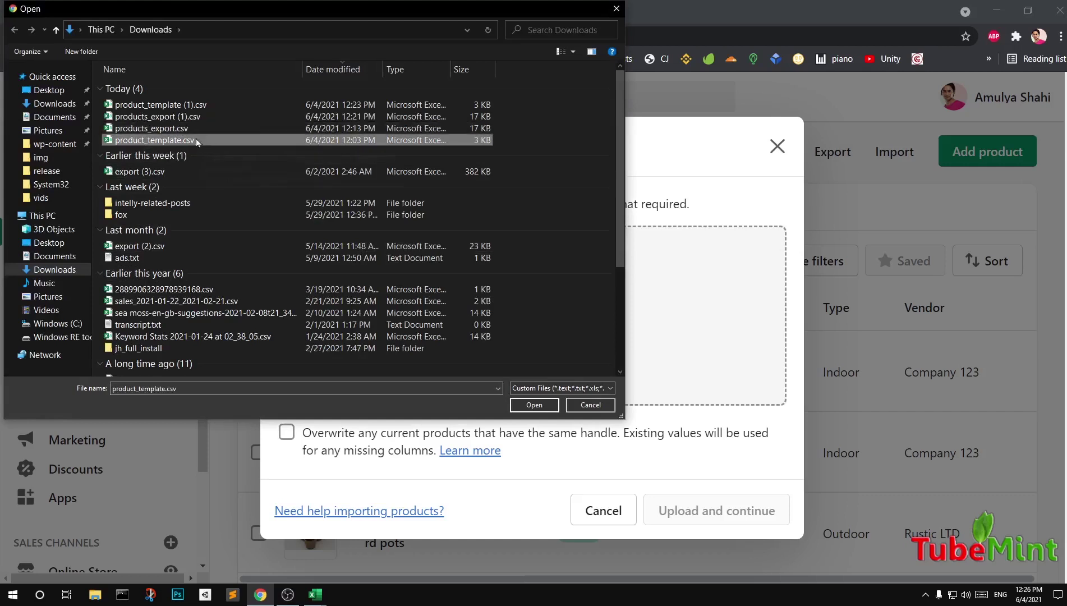
pyautogui.click(537, 406)
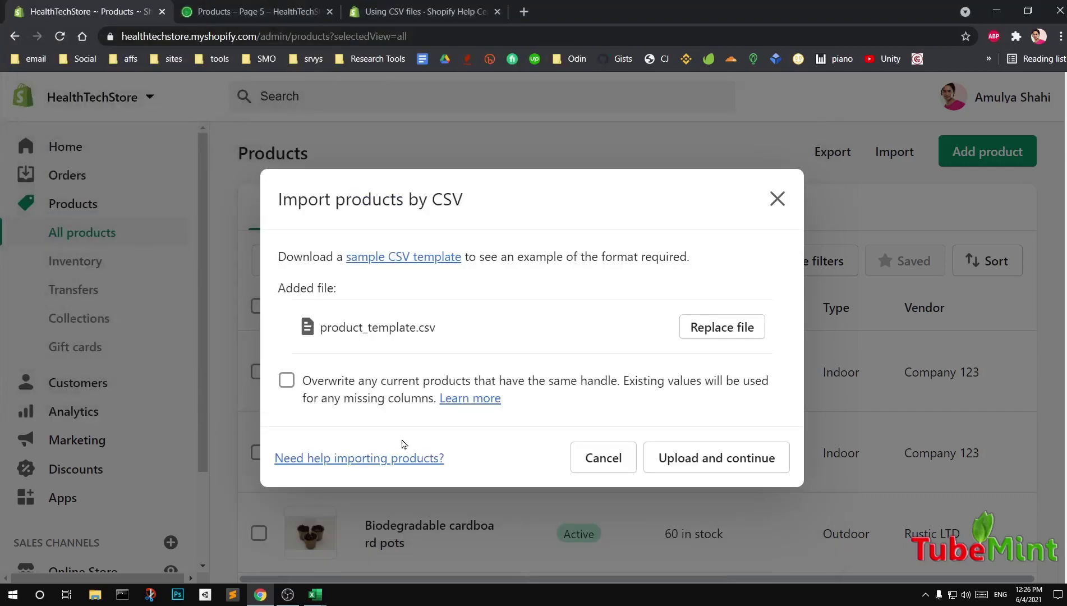
pyautogui.click(286, 379)
# Upload product_template.csv to the import and review the full preview of the first product, including its variants
pyautogui.click(723, 468)
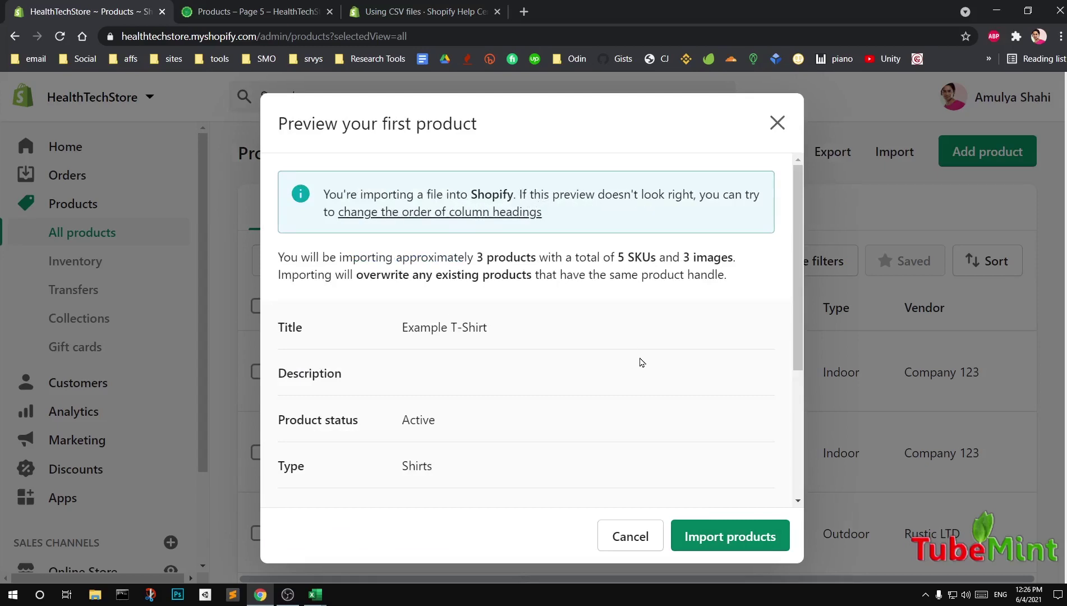
pyautogui.scroll(-4, 641, 362)
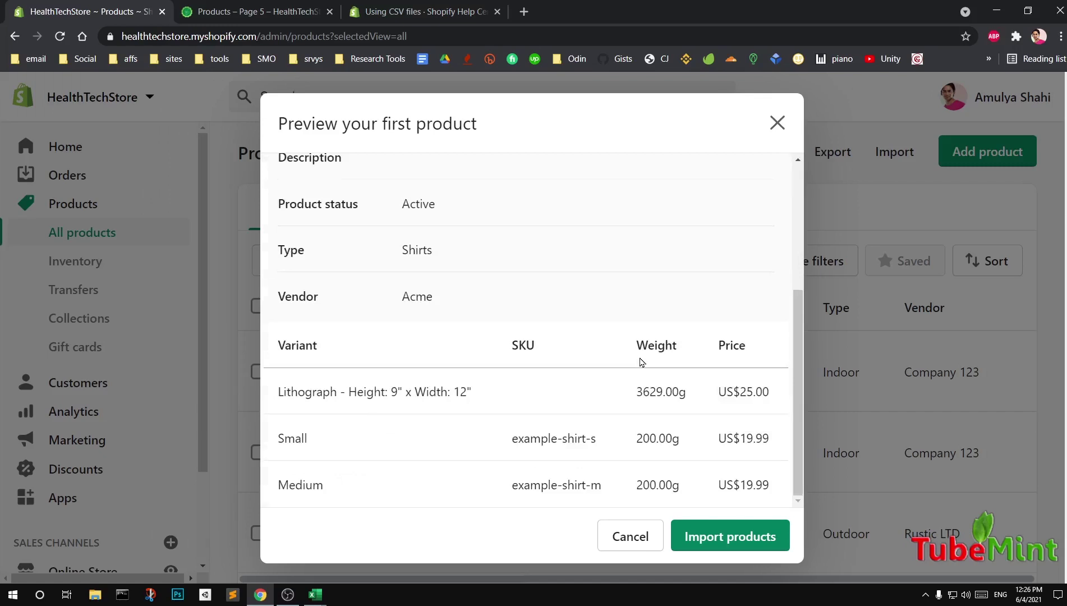
pyautogui.scroll(5, 641, 361)
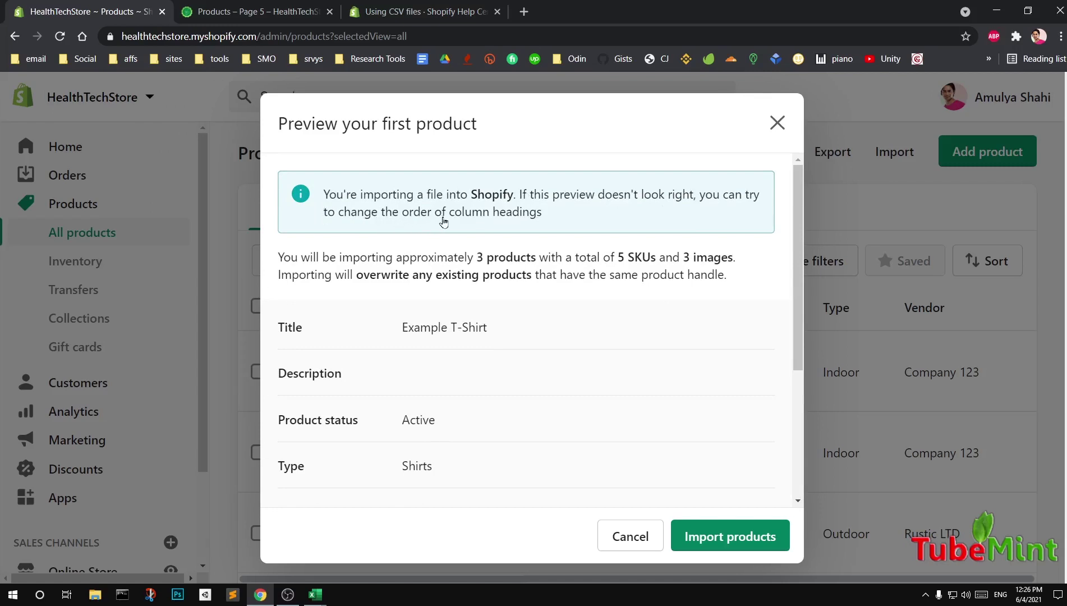
pyautogui.scroll(-4, 689, 378)
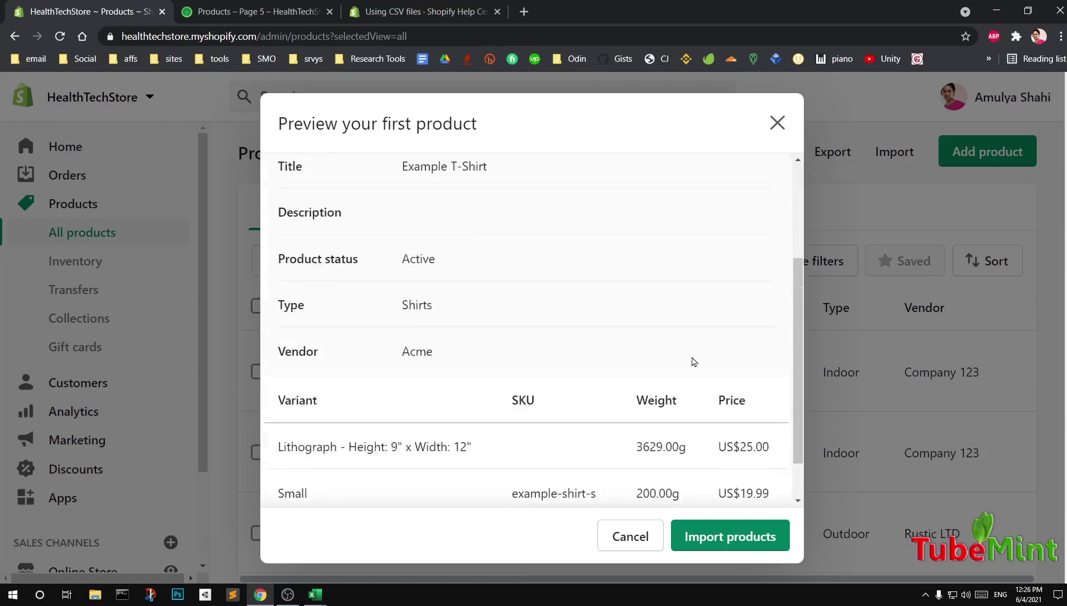
pyautogui.scroll(4, 561, 258)
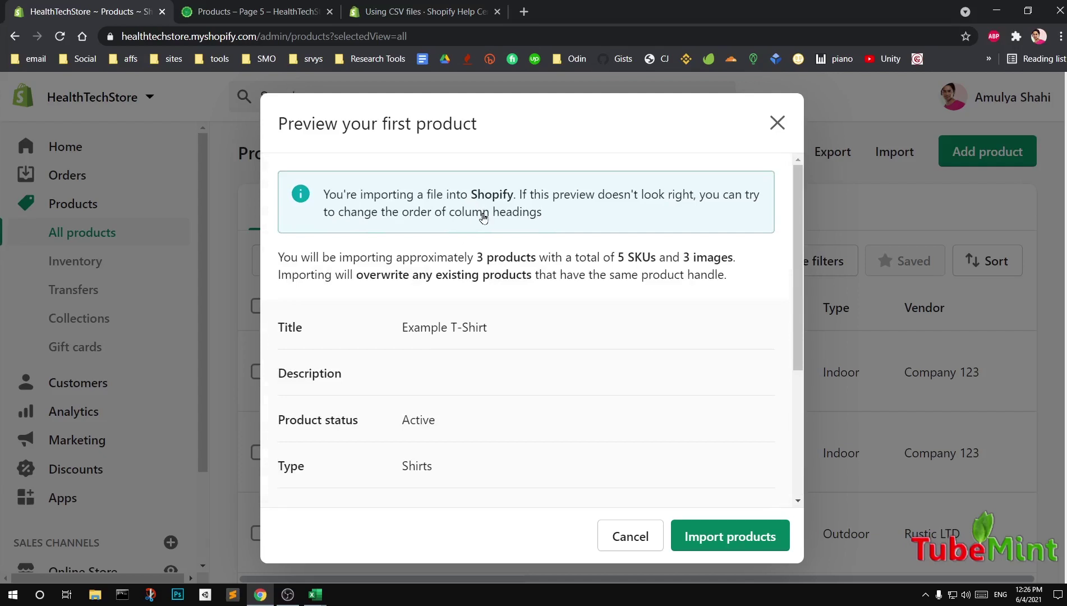
# Open the column heading order settings for the import and examine the CSV columns across the whole table
pyautogui.click(483, 218)
pyautogui.scroll(-3, 719, 398)
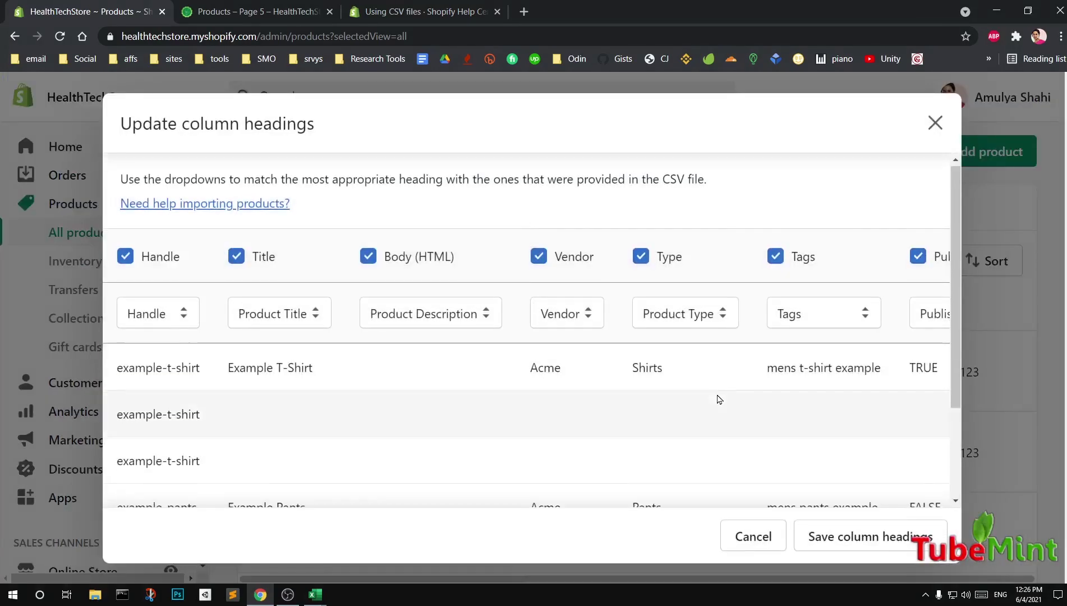
pyautogui.scroll(3, 719, 398)
pyautogui.scroll(-3, 719, 398)
pyautogui.moveTo(175, 454); pyautogui.dragTo(941, 443)
pyautogui.hscroll(-5, 433, 441)
pyautogui.hscroll(-10, 433, 442)
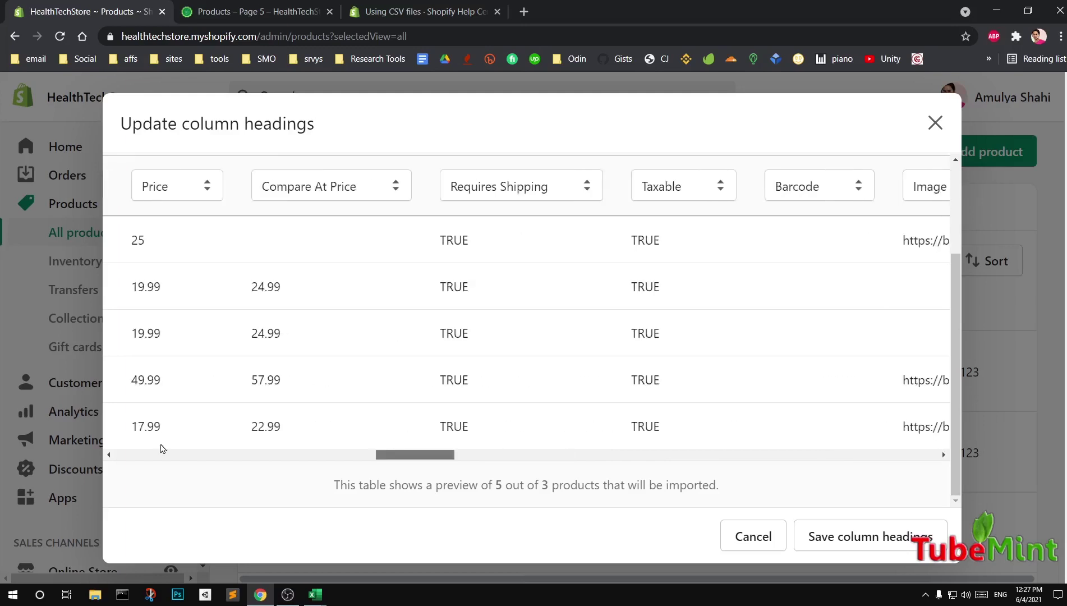
pyautogui.moveTo(153, 240); pyautogui.dragTo(157, 269)
pyautogui.click(308, 290)
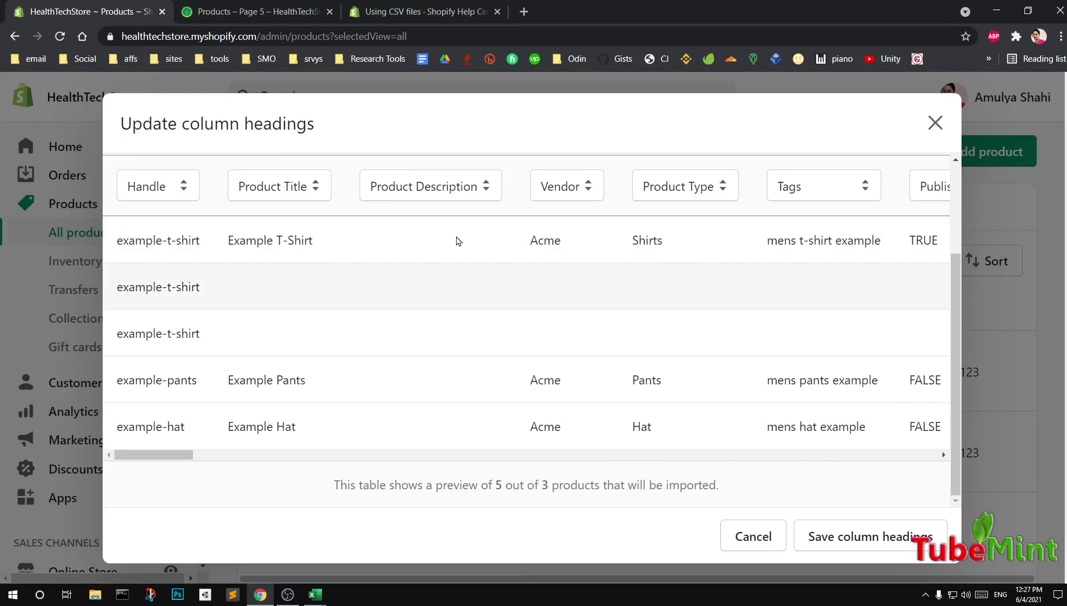
# Look through the heading choices offered for the Product Title, Handle, Product Description and Vendor columns
pyautogui.click(292, 187)
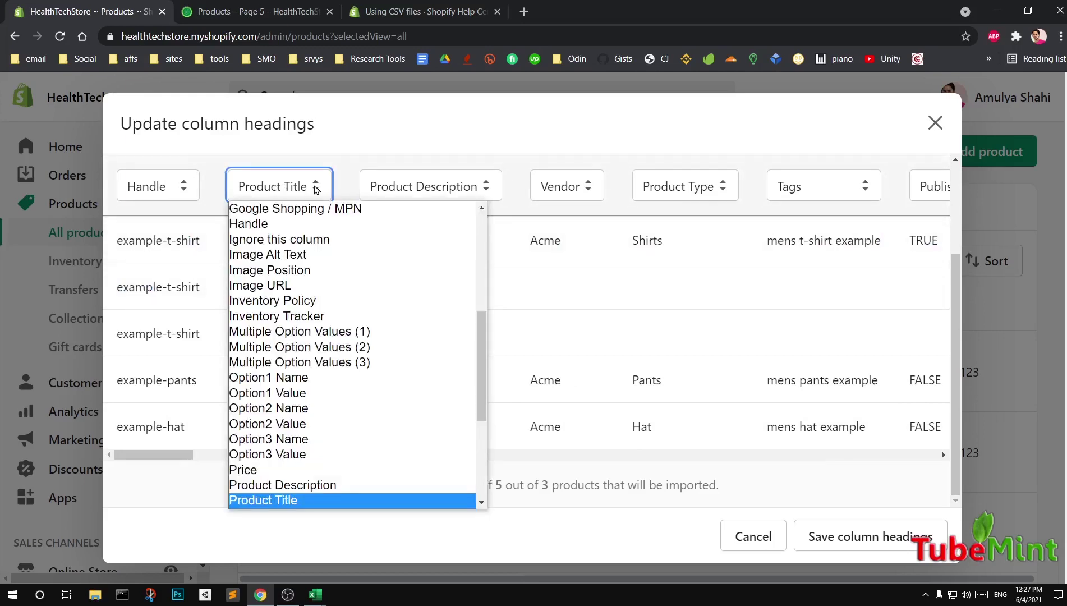
pyautogui.click(171, 189)
pyautogui.click(364, 143)
pyautogui.click(453, 191)
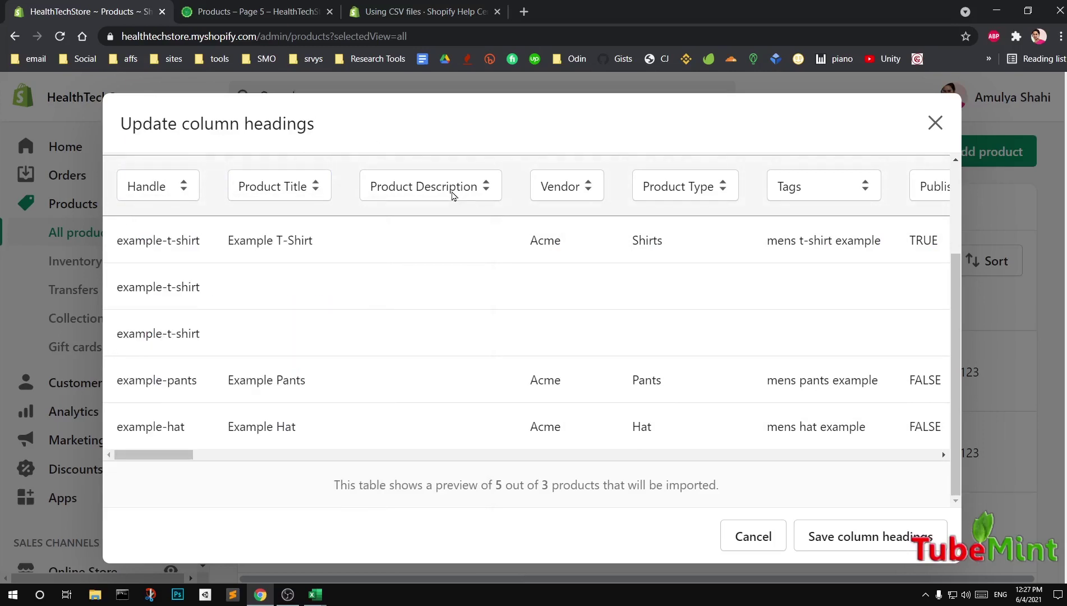
pyautogui.click(527, 187)
pyautogui.click(576, 185)
pyautogui.click(562, 142)
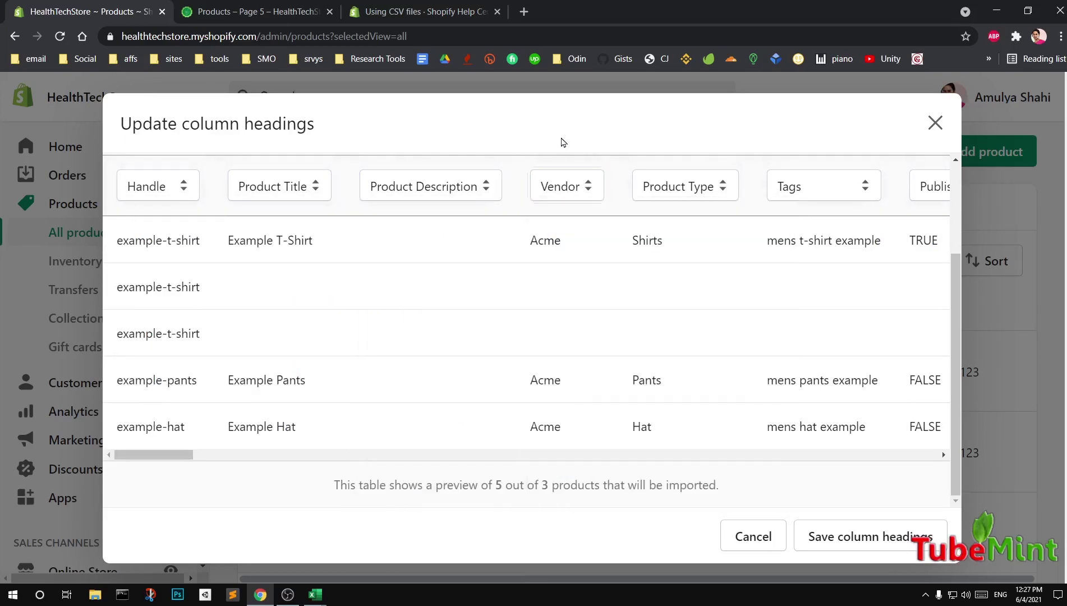
# Save the column headings, check the product preview, and import the products from the CSV
pyautogui.click(831, 543)
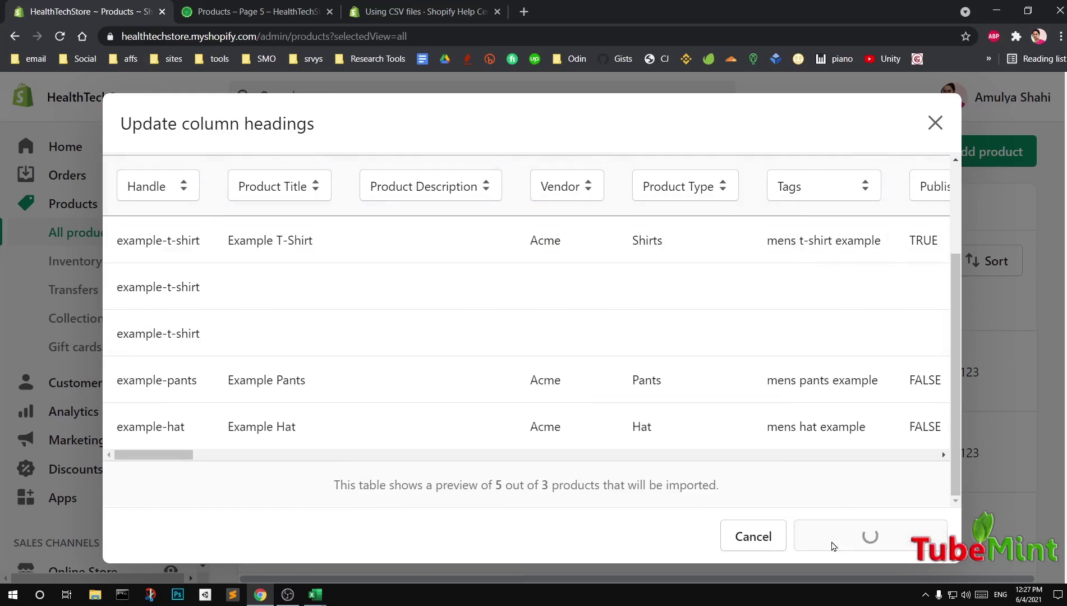
pyautogui.scroll(-3, 558, 380)
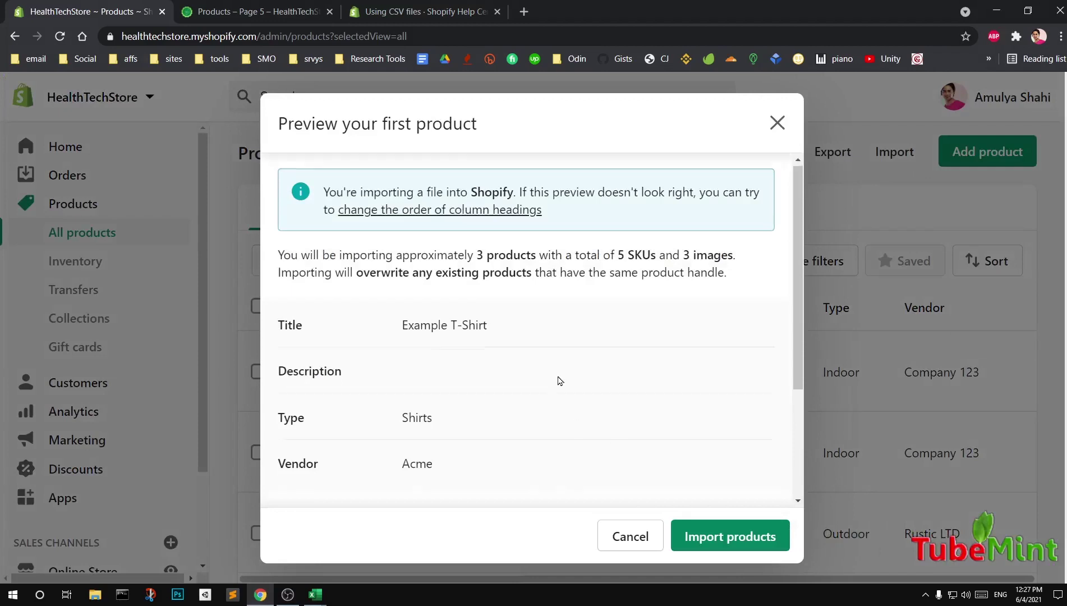
pyautogui.click(721, 542)
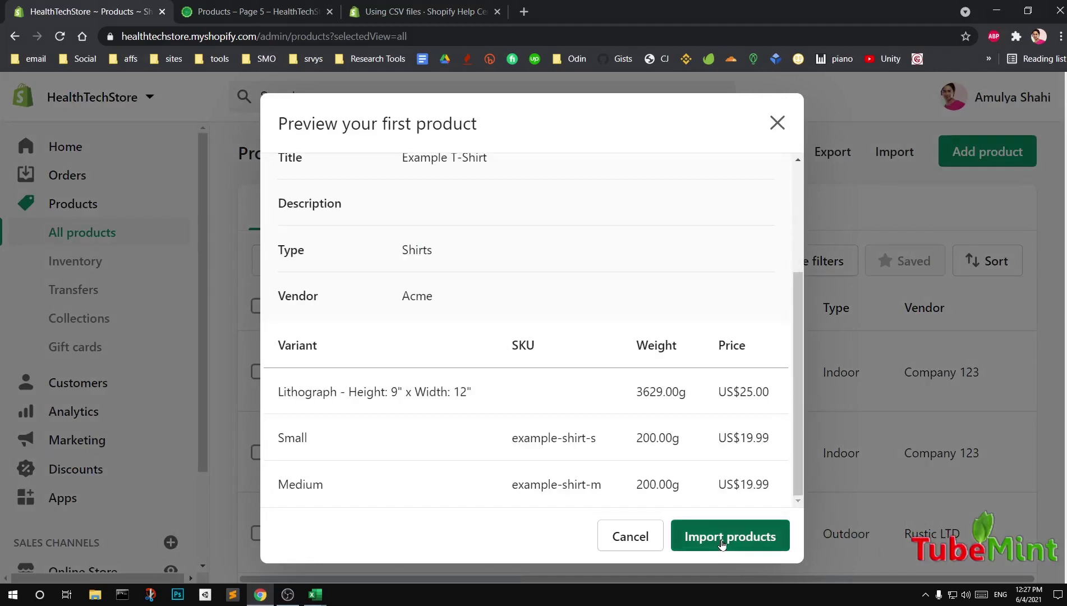